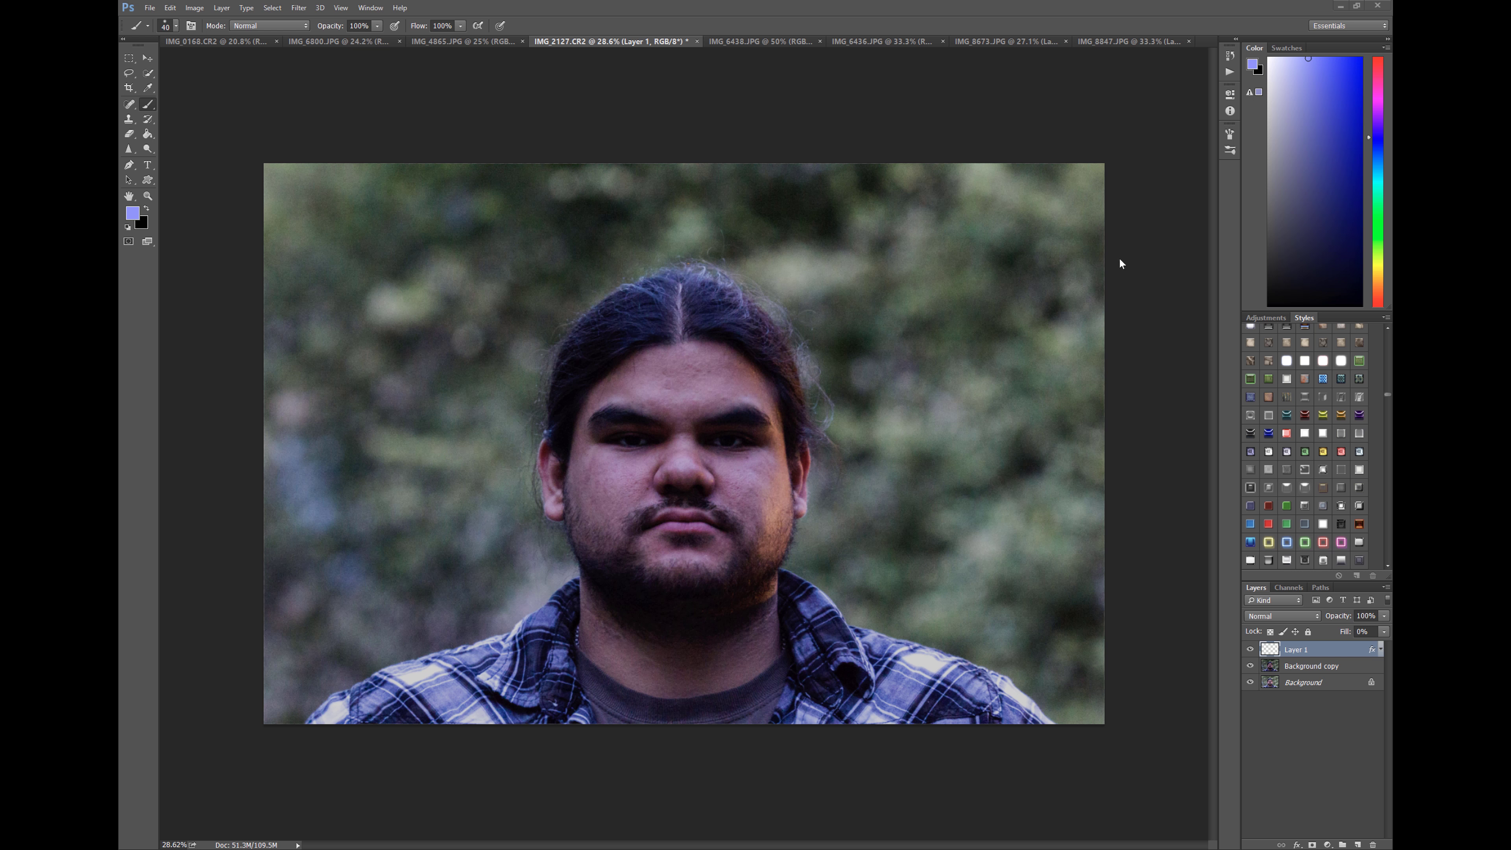
Paint one continuous winding line back and forth across the head and over the collar on Layer 1 with the 40 px soft brush.
click(627, 107)
mouse_move(1131, 256)
mouse_down()
mouse_move(803, 335)
mouse_move(636, 306)
mouse_move(528, 307)
mouse_move(494, 351)
mouse_move(521, 378)
mouse_move(759, 373)
mouse_move(827, 381)
mouse_move(859, 413)
mouse_move(857, 431)
mouse_move(763, 436)
mouse_move(534, 413)
mouse_move(506, 435)
mouse_move(533, 469)
mouse_move(808, 462)
mouse_move(853, 486)
mouse_move(836, 527)
mouse_move(740, 538)
mouse_move(568, 511)
mouse_move(498, 529)
mouse_move(483, 563)
mouse_move(501, 608)
mouse_move(584, 655)
mouse_move(723, 674)
mouse_move(835, 664)
mouse_move(951, 577)
mouse_move(1047, 414)
mouse_up()
right_click(751, 456)
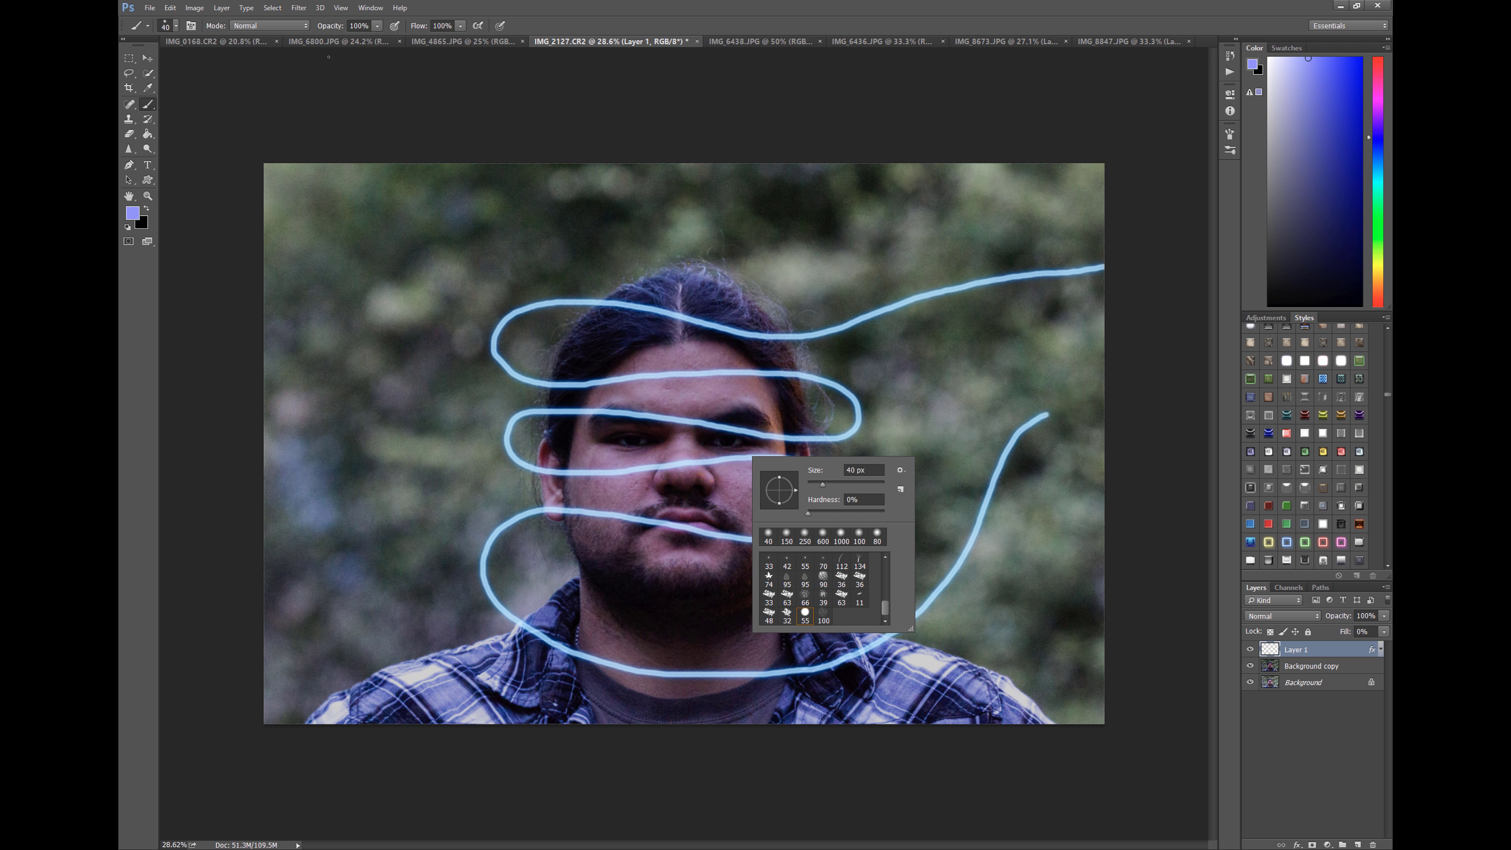
click(1164, 361)
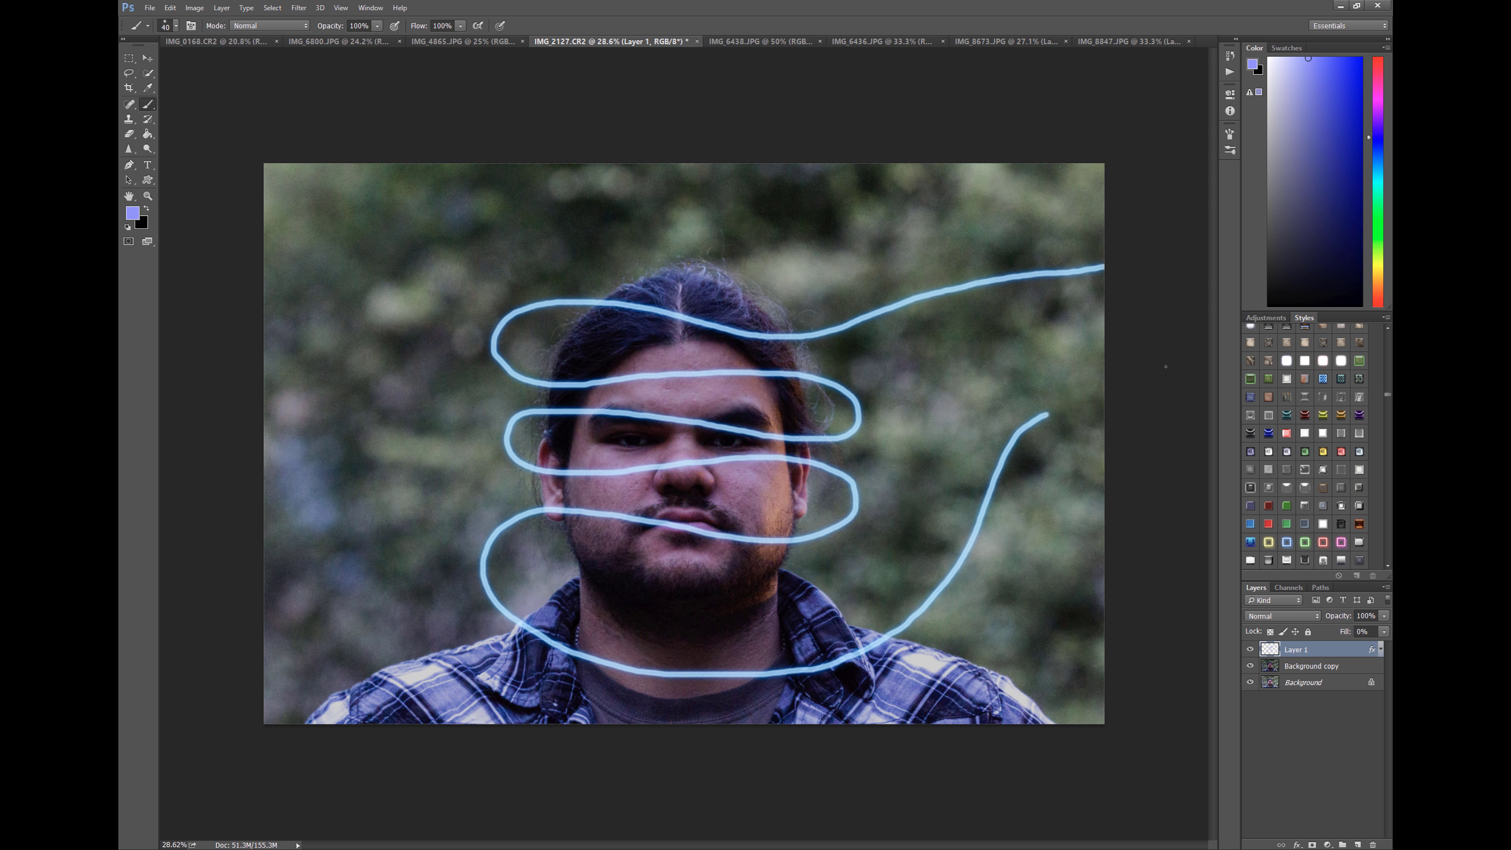
Erase the part of the glowing line that crosses the top of the hair, using a reduced eraser size.
click(129, 120)
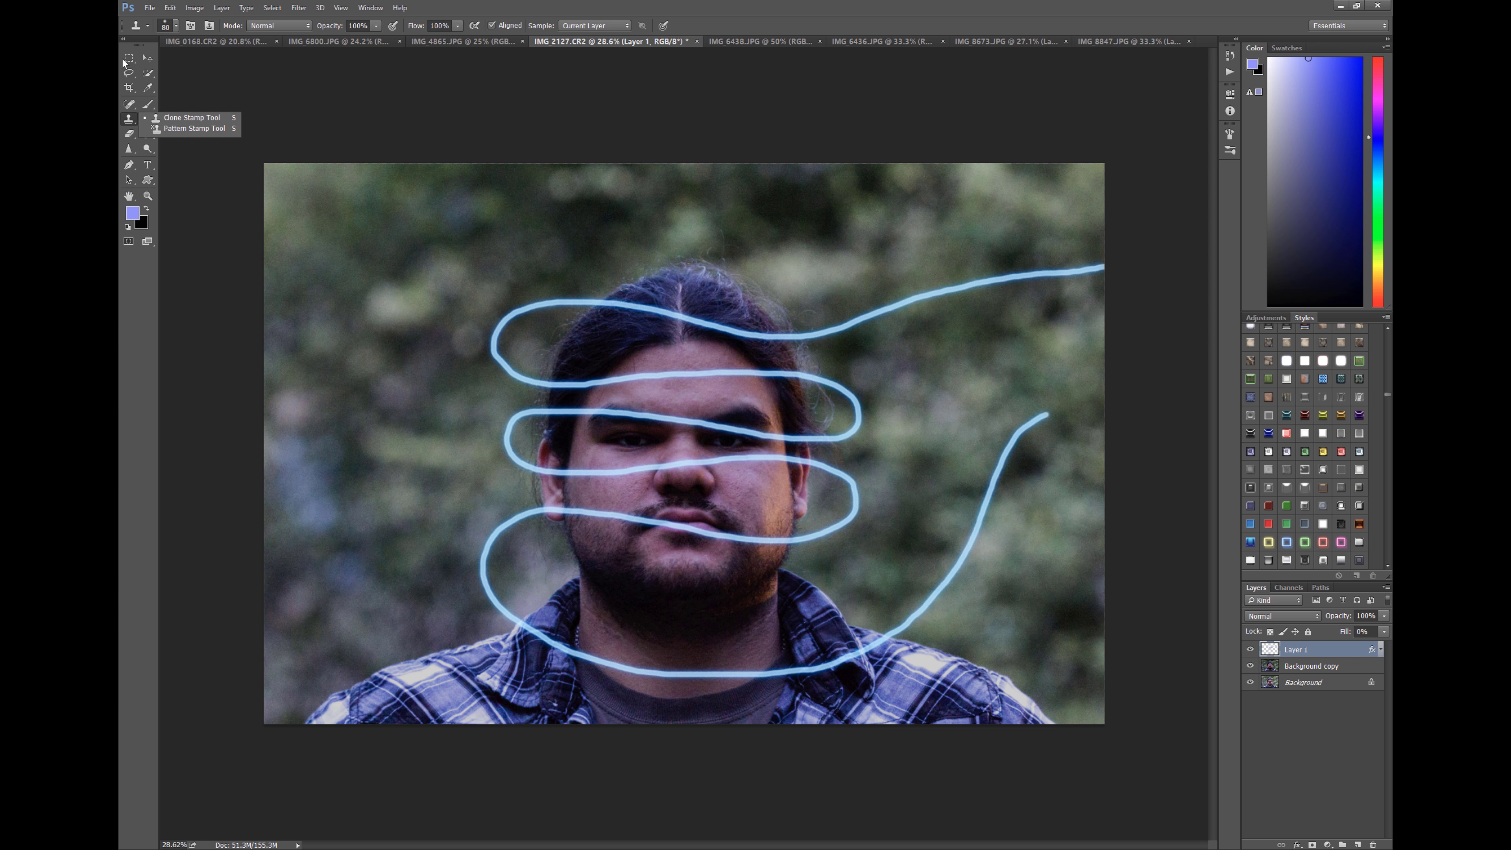
key(e)
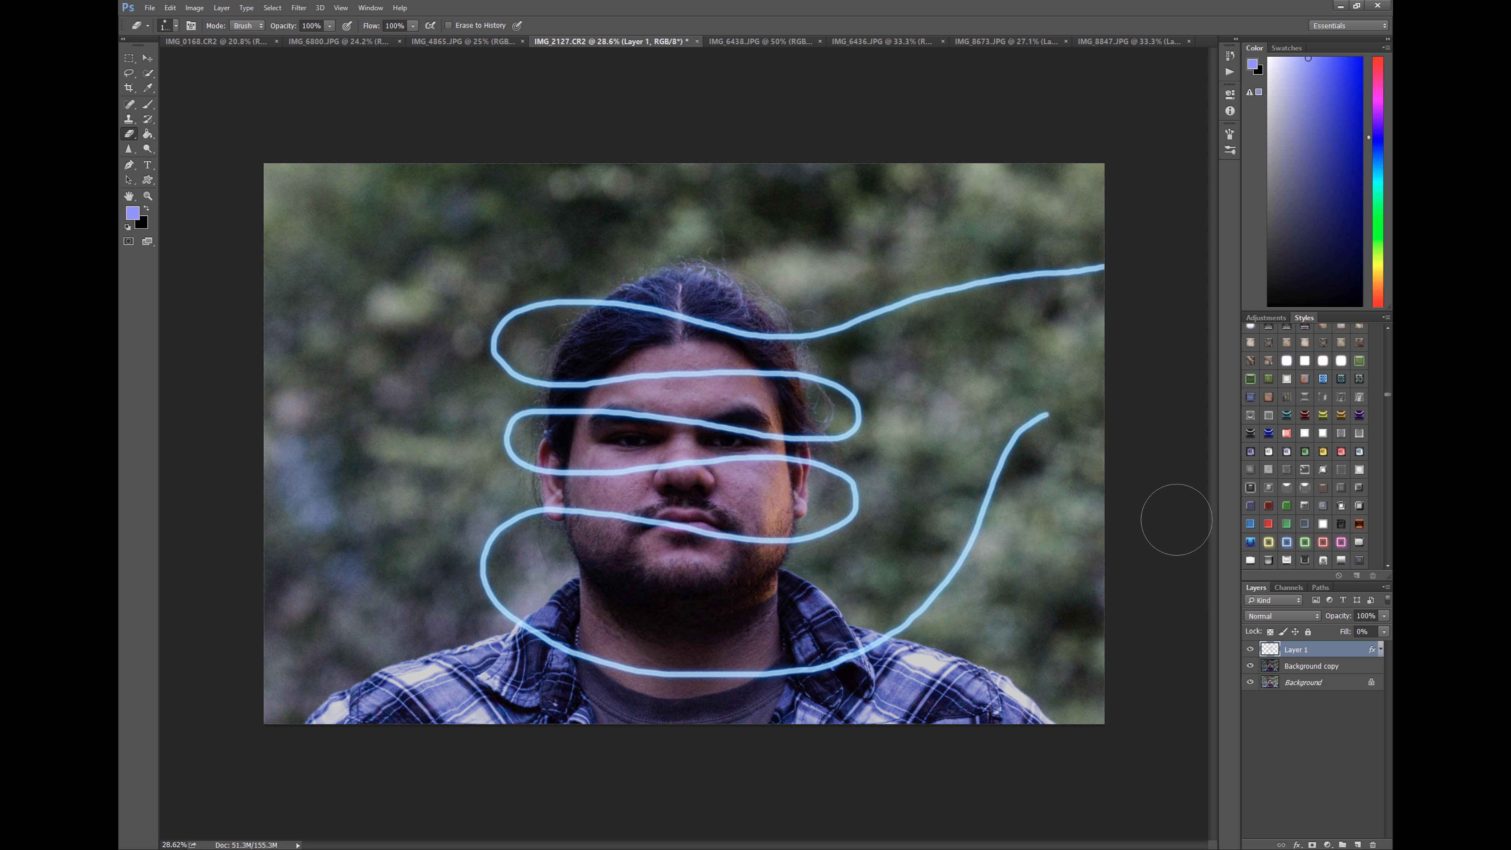
key(bracketleft)
key(bracketleft)
key(bracketleft)
key(bracketleft)
key(bracketleft)
key(bracketleft)
key(bracketleft)
key(bracketleft)
key(bracketleft)
drag(776, 338, 620, 308)
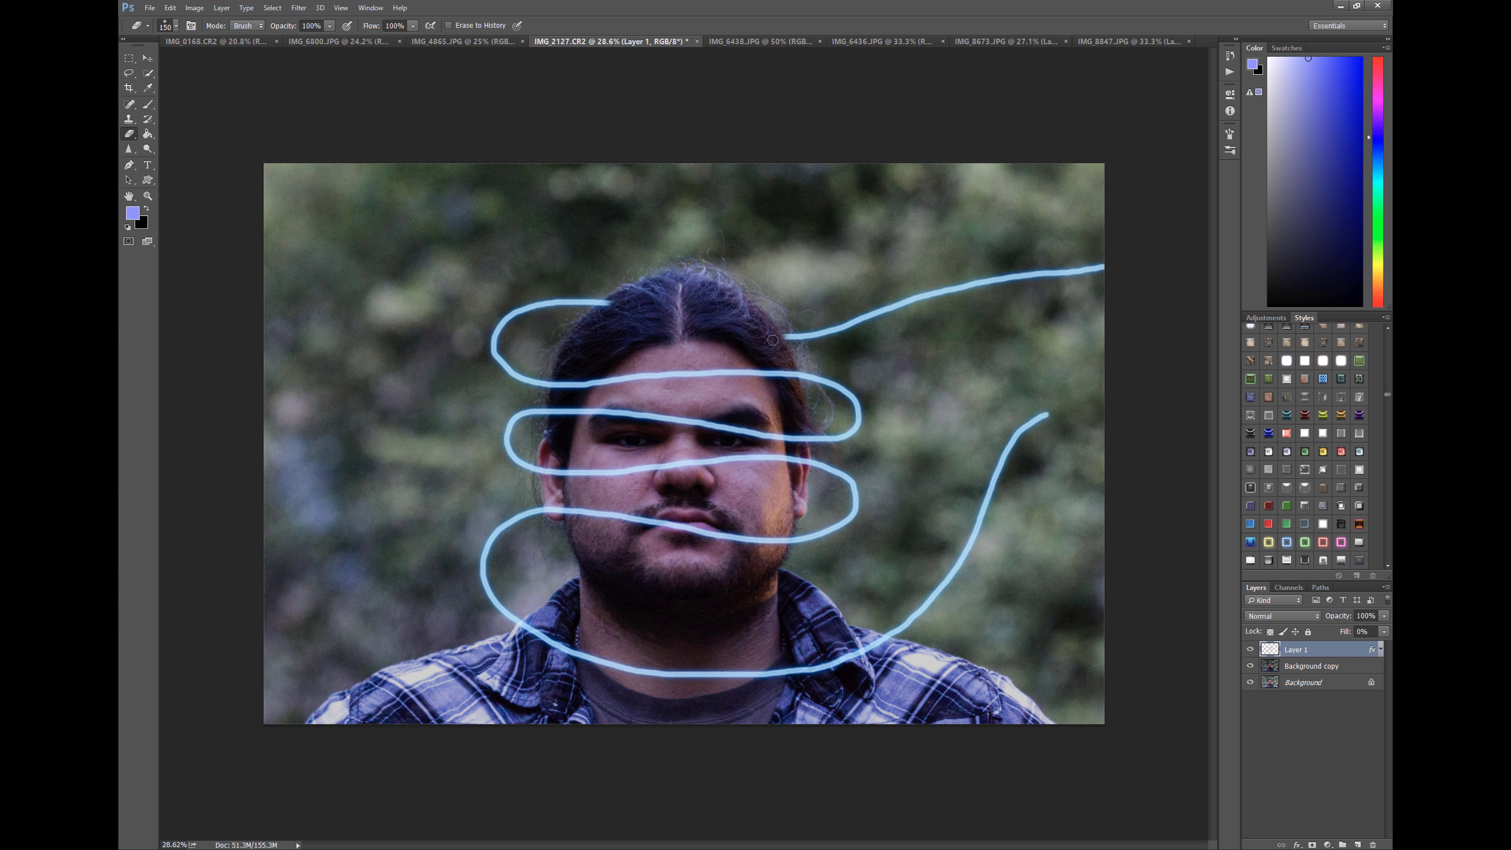
key(bracketleft)
drag(608, 307, 606, 303)
Erase the glowing line segments crossing the eyes and the mouth so that they pass behind the head.
drag(806, 440, 821, 438)
drag(796, 440, 545, 411)
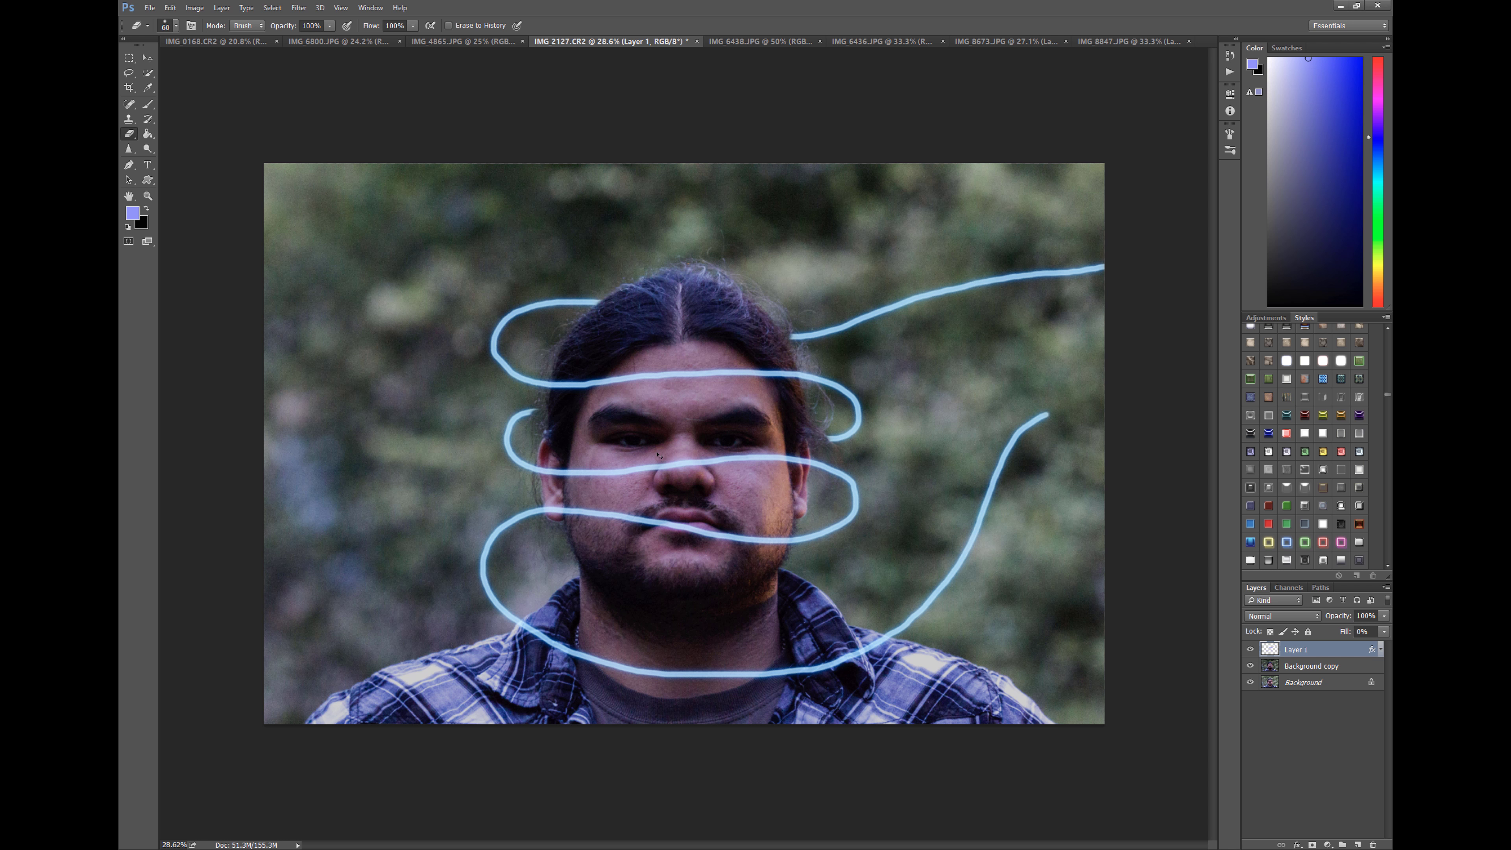
key(ctrl+z)
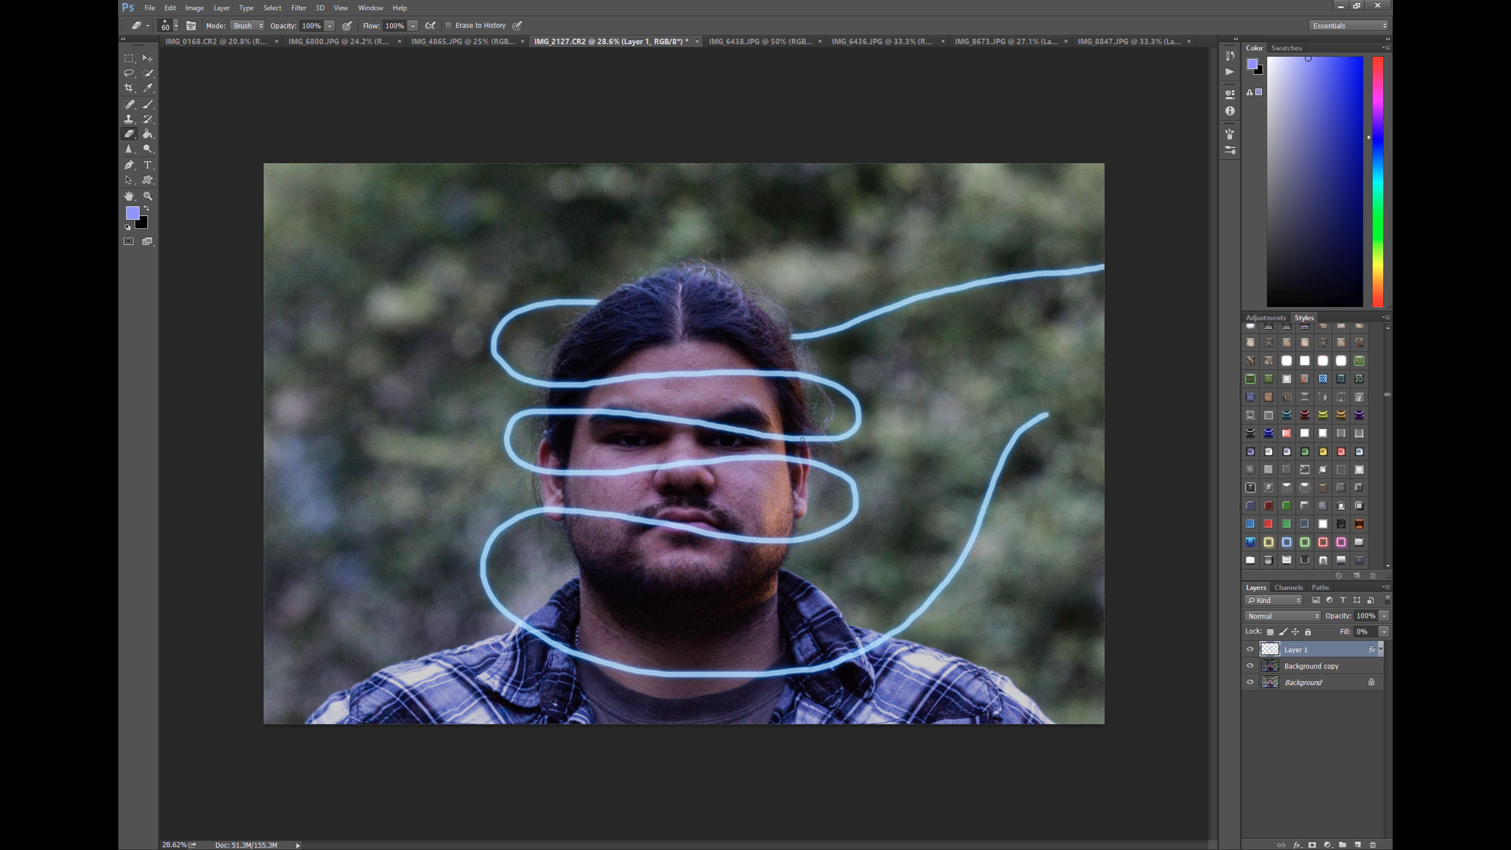
mouse_move(802, 439)
mouse_down()
mouse_move(549, 409)
mouse_move(629, 416)
mouse_move(591, 412)
mouse_up()
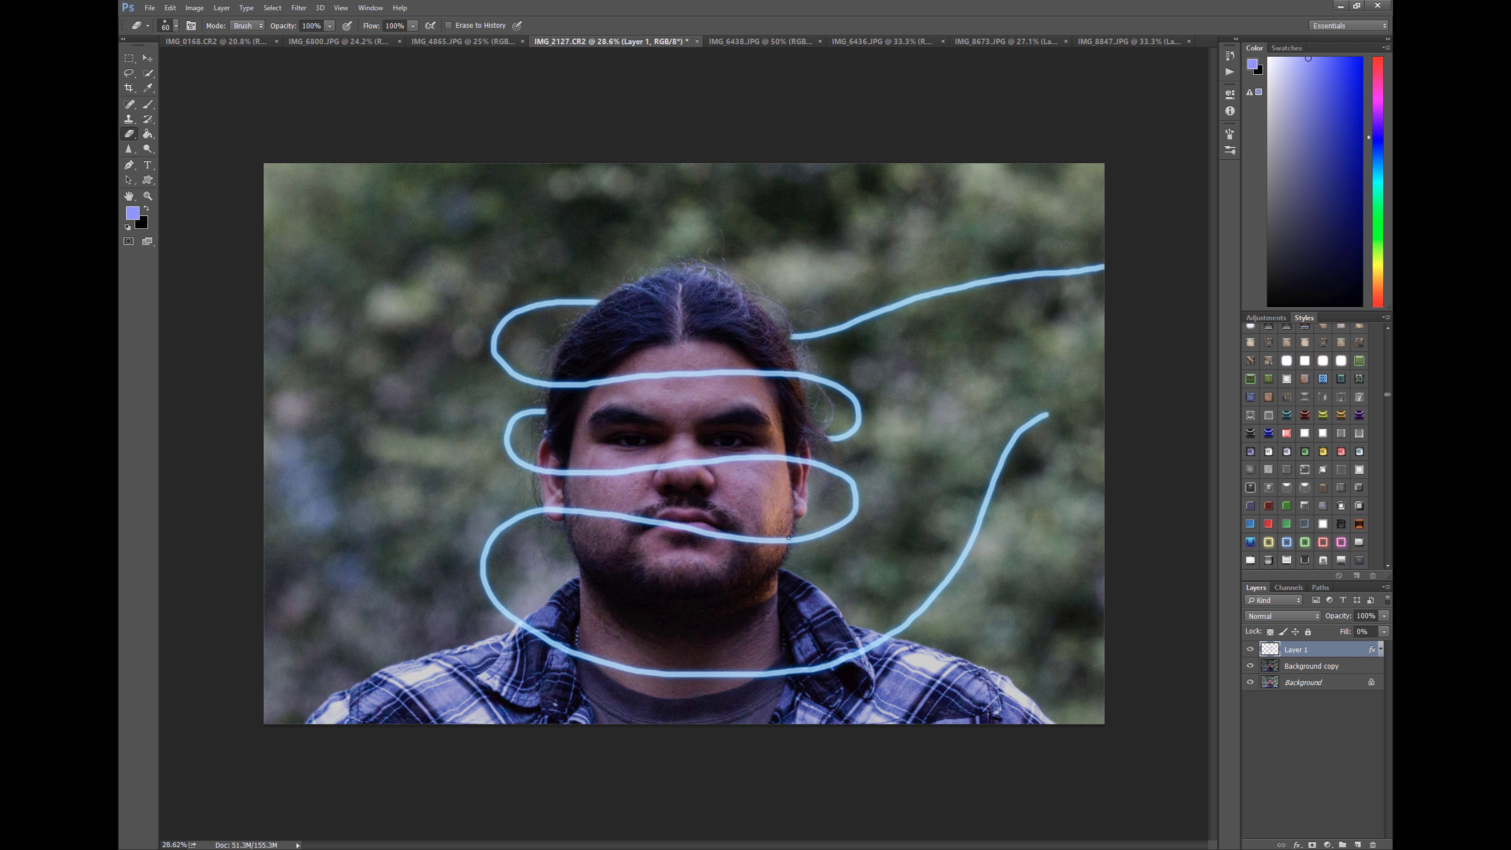
drag(787, 541, 552, 510)
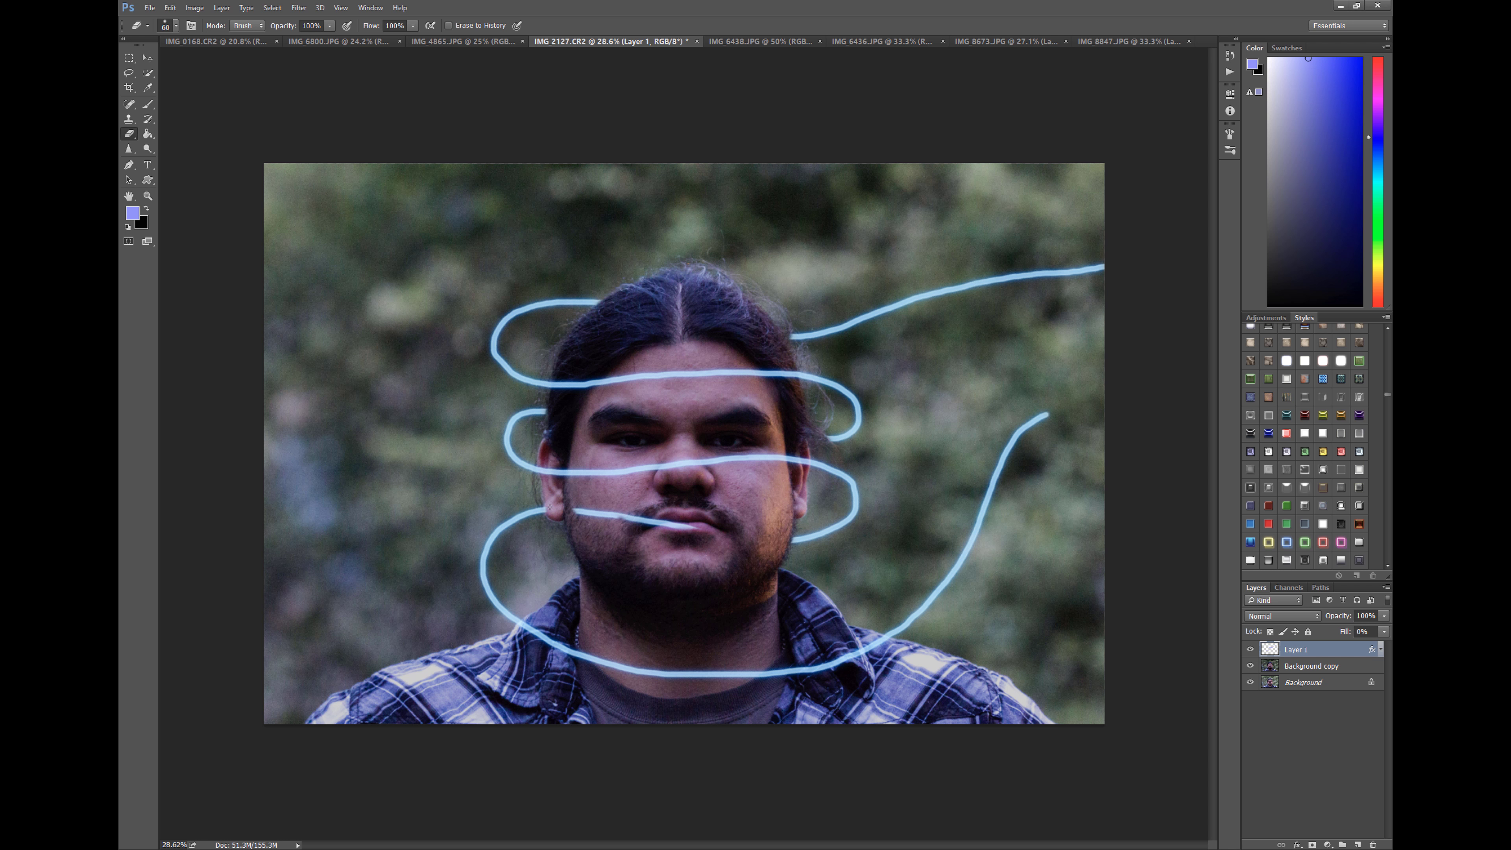
drag(569, 511, 699, 529)
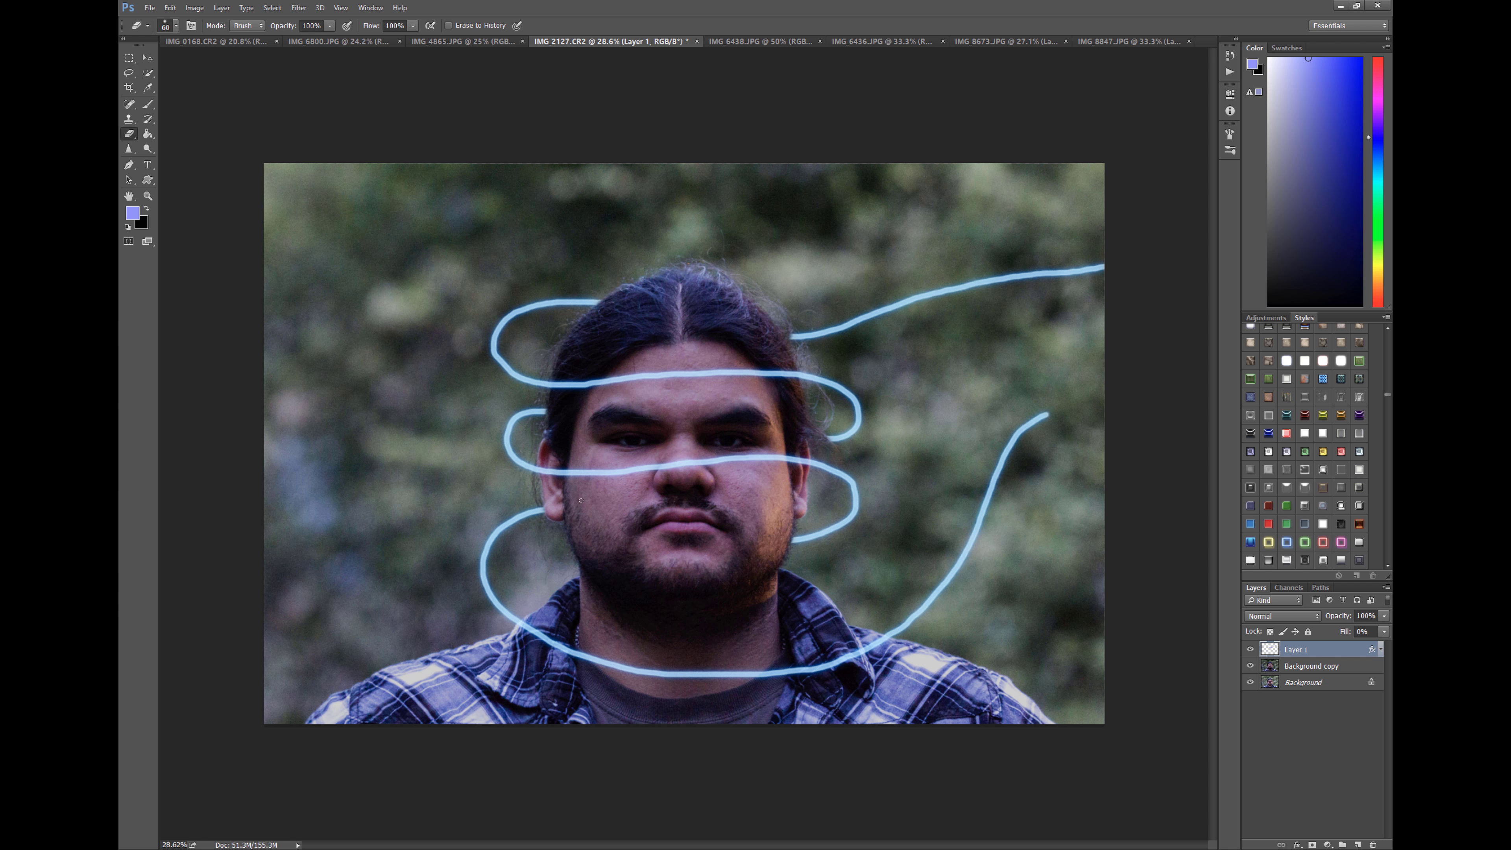
Dodge the midtones of the Background copy layer with a smaller brush along the lines crossing the forehead, nose and collar.
key(alt+bracketleft)
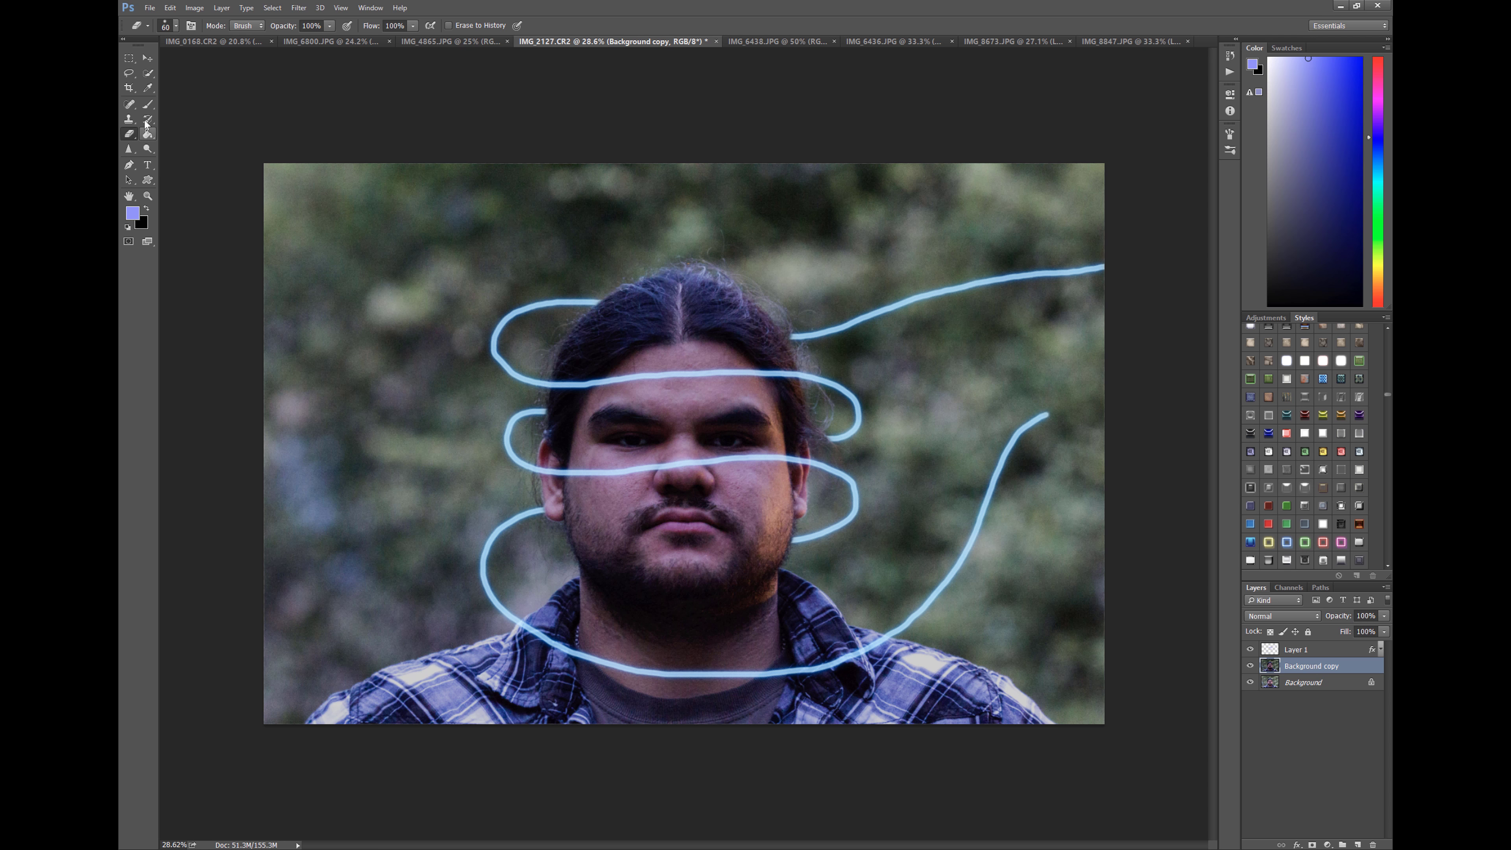
drag(147, 148, 182, 149)
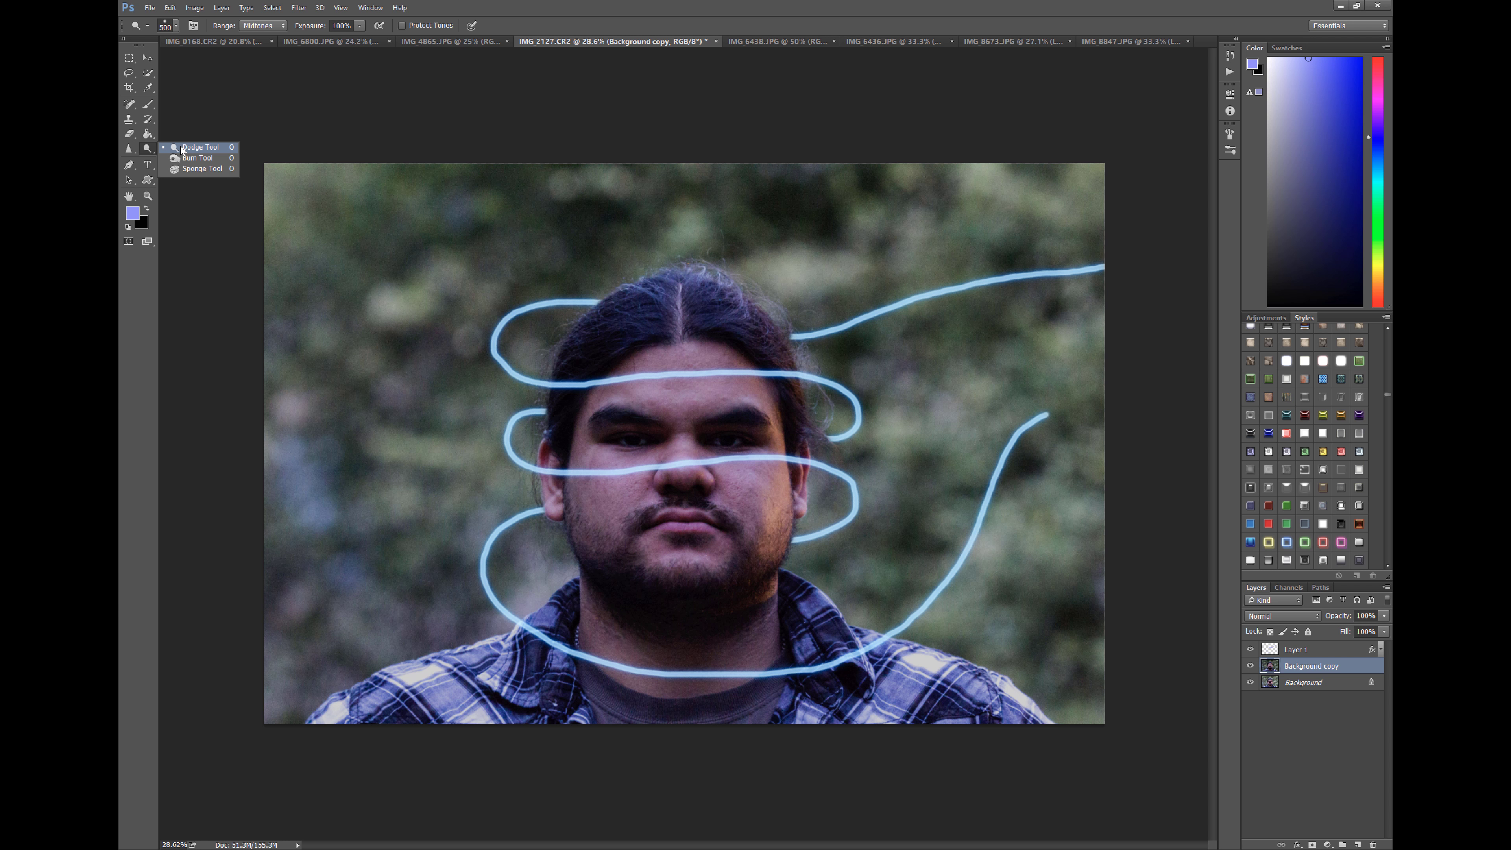
click(181, 149)
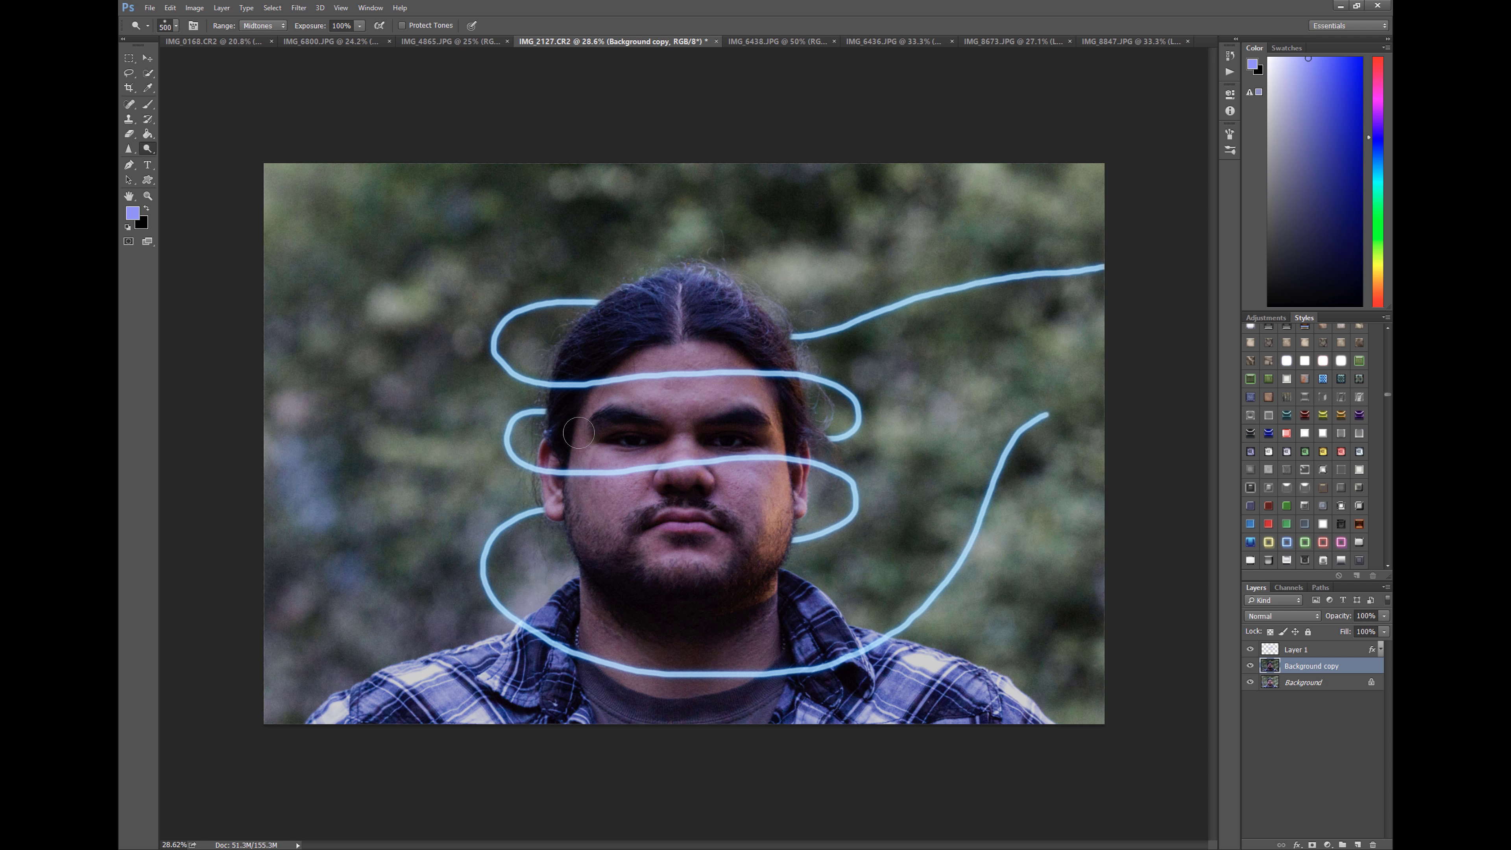
key([)
key([)
key([)
key([)
key([)
key(bracketleft)
key(bracketleft)
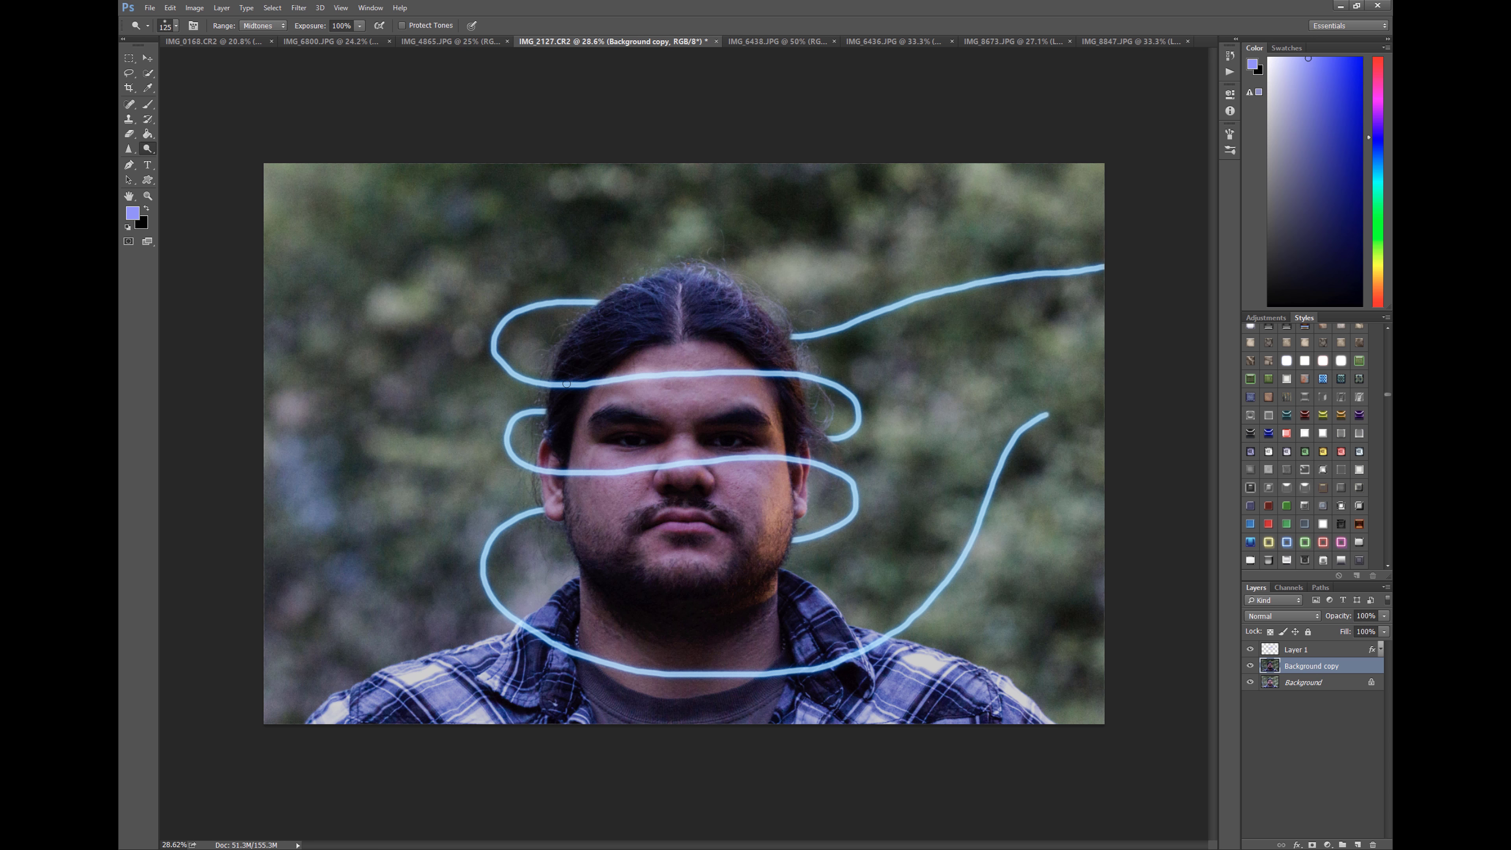
mouse_move(559, 384)
mouse_down()
mouse_move(800, 380)
mouse_move(586, 381)
mouse_move(783, 376)
mouse_up()
mouse_move(802, 462)
mouse_down()
mouse_move(578, 472)
mouse_move(654, 466)
mouse_up()
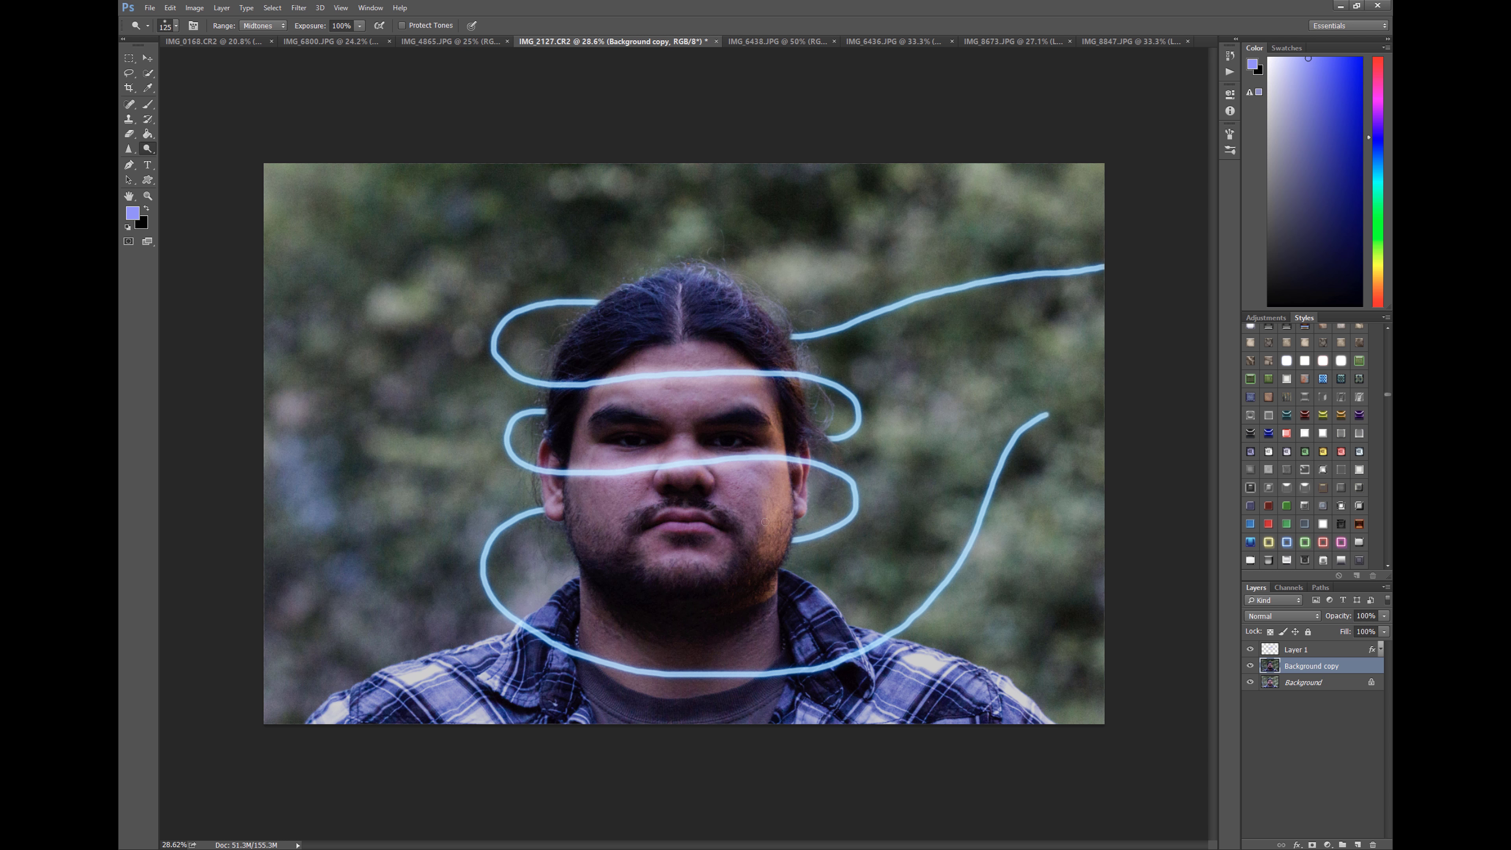
mouse_move(619, 677)
mouse_down()
mouse_move(526, 629)
mouse_move(603, 666)
mouse_move(711, 681)
mouse_move(697, 676)
mouse_move(793, 672)
mouse_move(813, 668)
mouse_move(739, 675)
mouse_move(886, 642)
mouse_move(682, 671)
mouse_move(583, 662)
mouse_move(527, 614)
mouse_up()
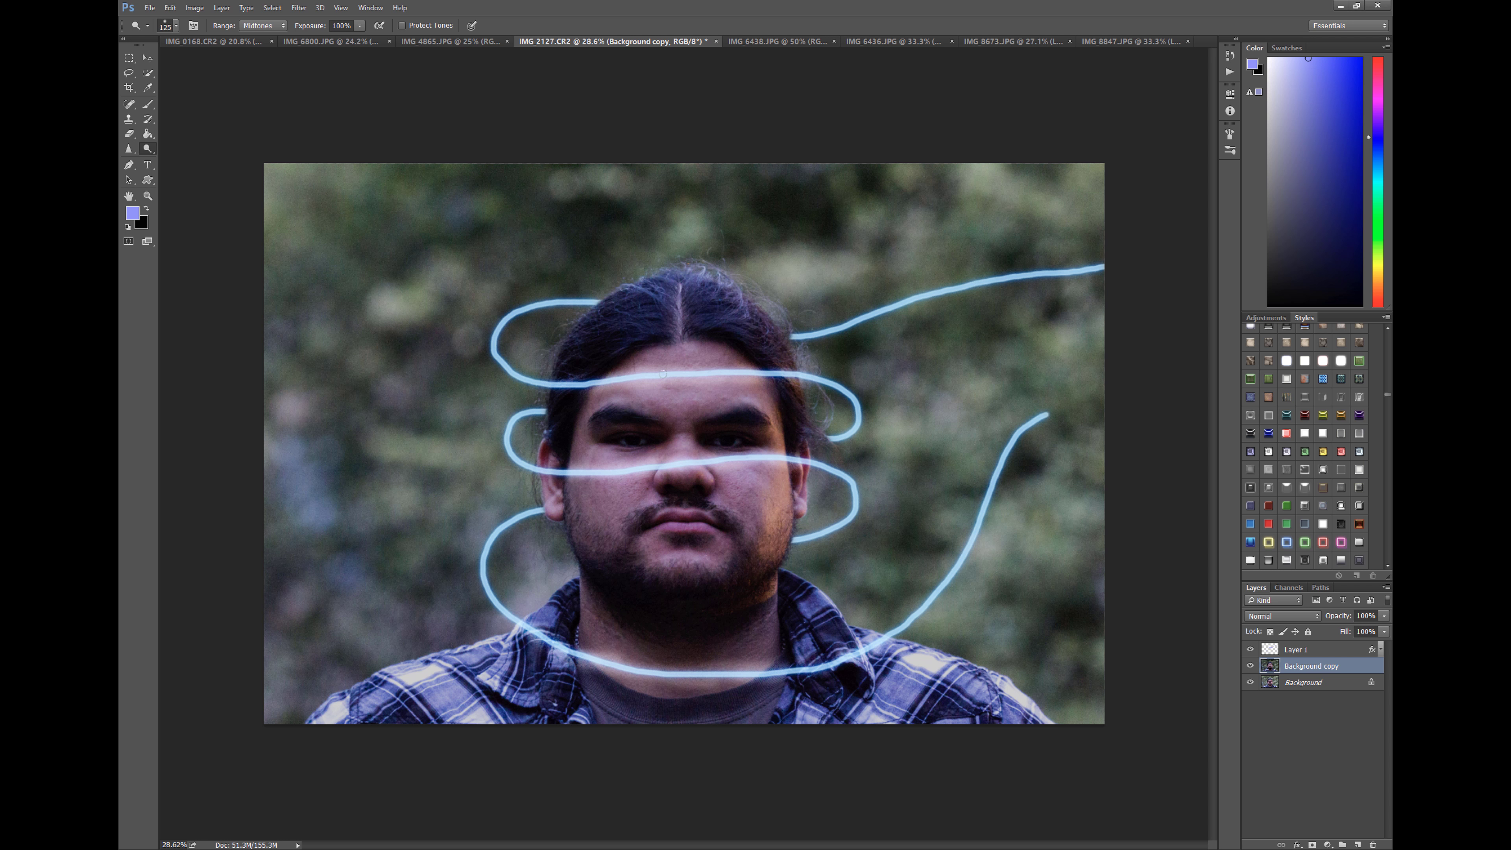
drag(762, 376, 812, 384)
Set the Brush tool to Soft Light mode at 89% opacity with a paler blue-violet colour and dab the forehead.
click(148, 104)
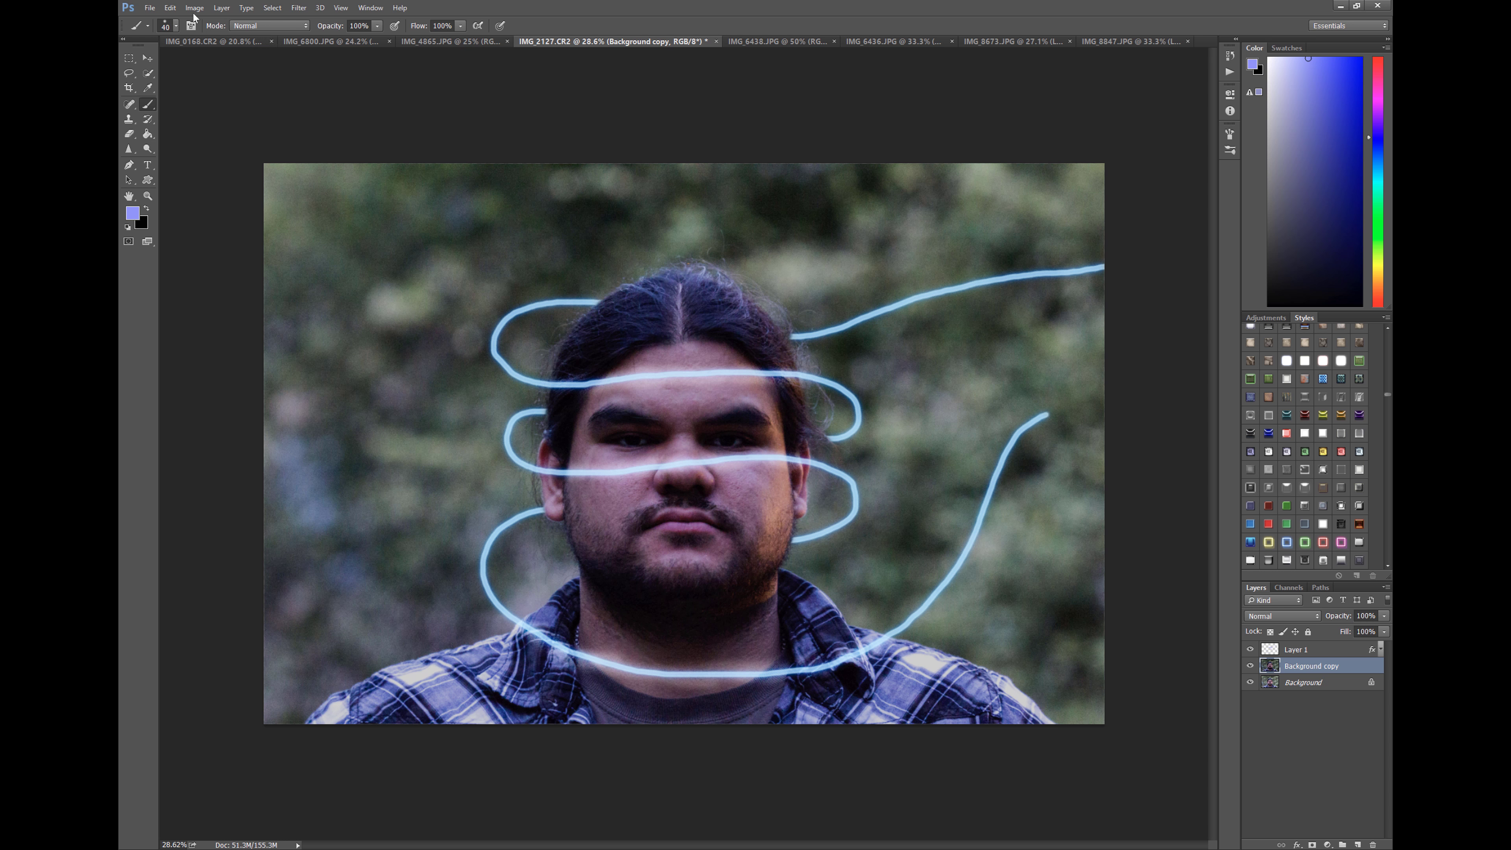
click(269, 26)
click(265, 189)
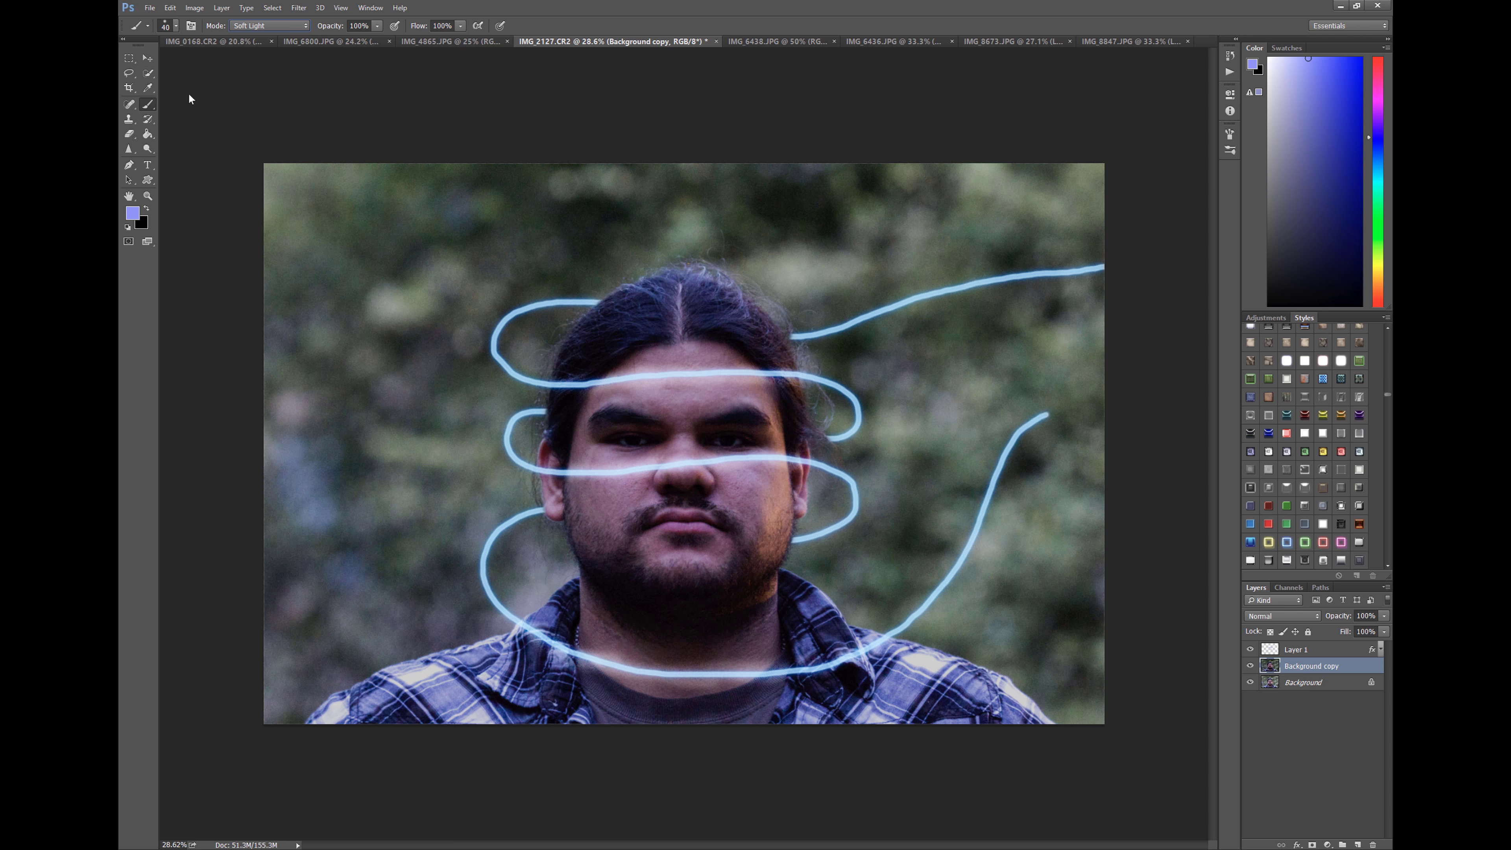
click(377, 26)
click(1297, 77)
drag(1296, 77, 1294, 84)
click(377, 25)
click(748, 382)
click(377, 27)
drag(377, 39, 409, 40)
click(745, 372)
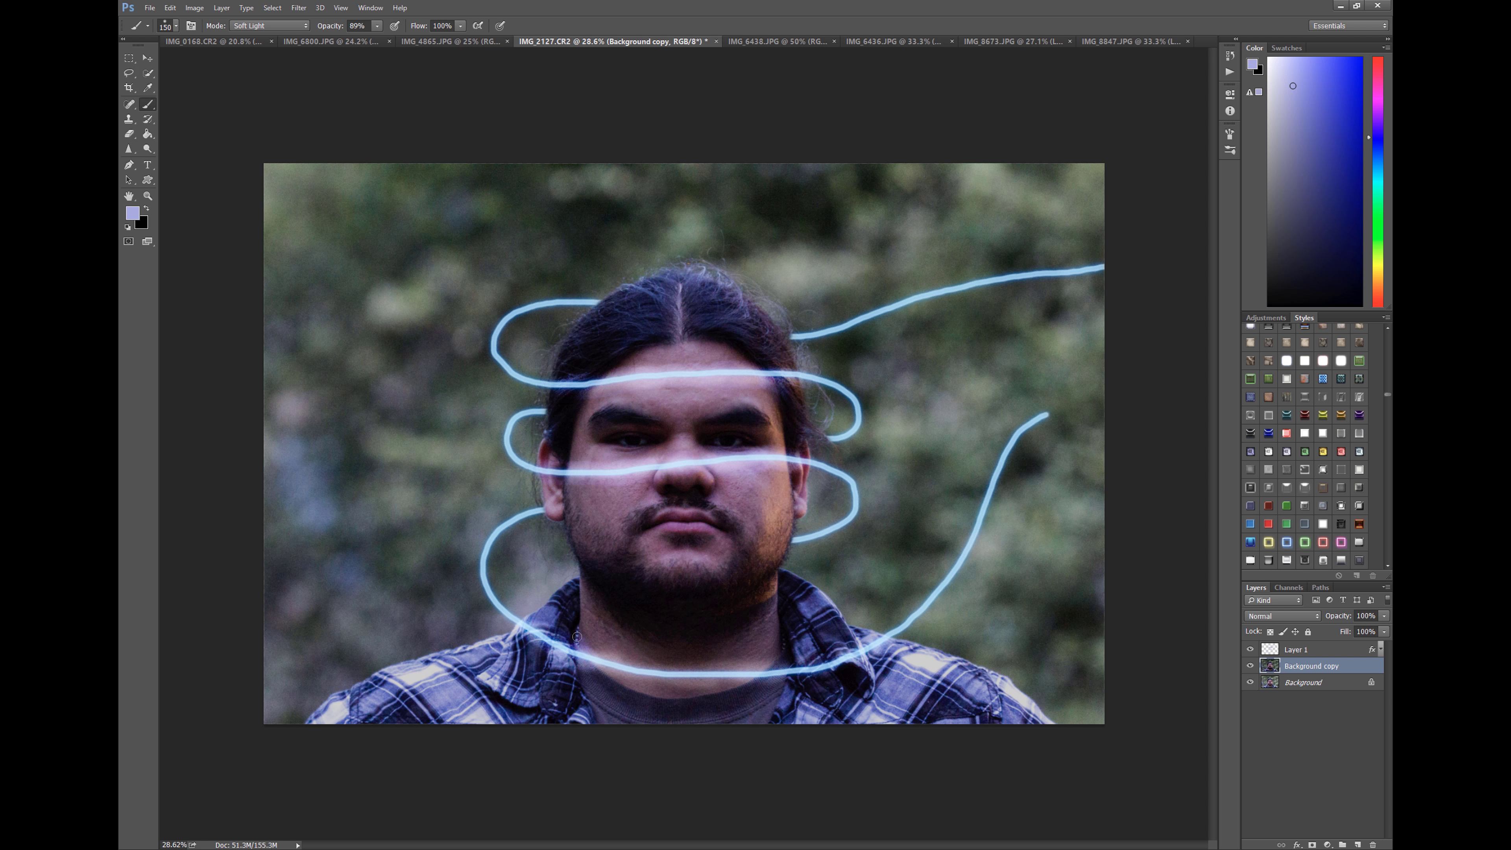
Paint a soft blue-violet glow on the neck and shirt along the lowest line of the light trail.
drag(650, 673, 772, 656)
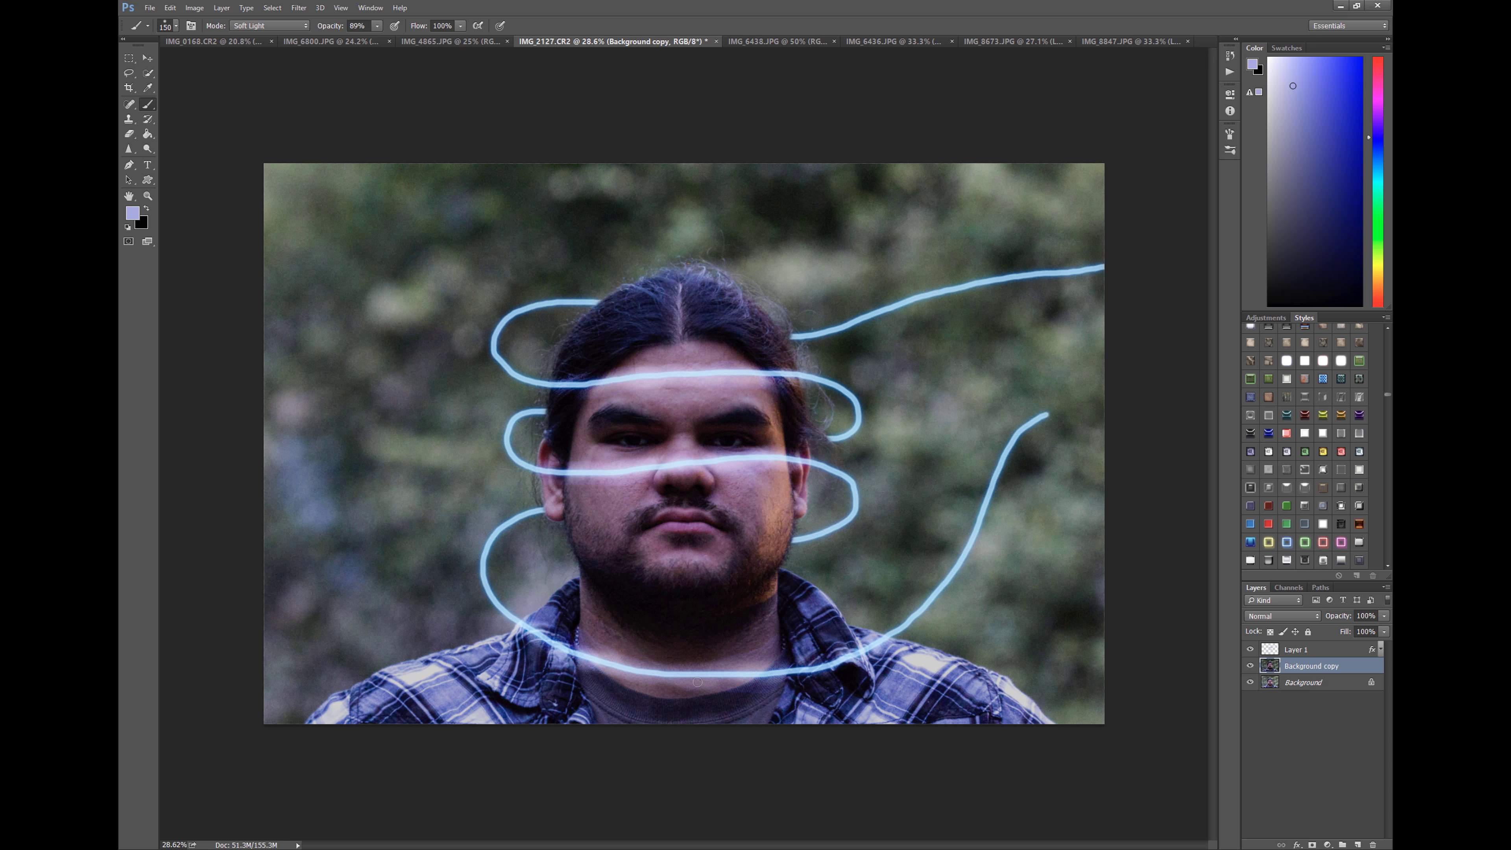
mouse_move(627, 678)
mouse_down()
mouse_move(585, 669)
mouse_move(628, 693)
mouse_move(735, 686)
mouse_up()
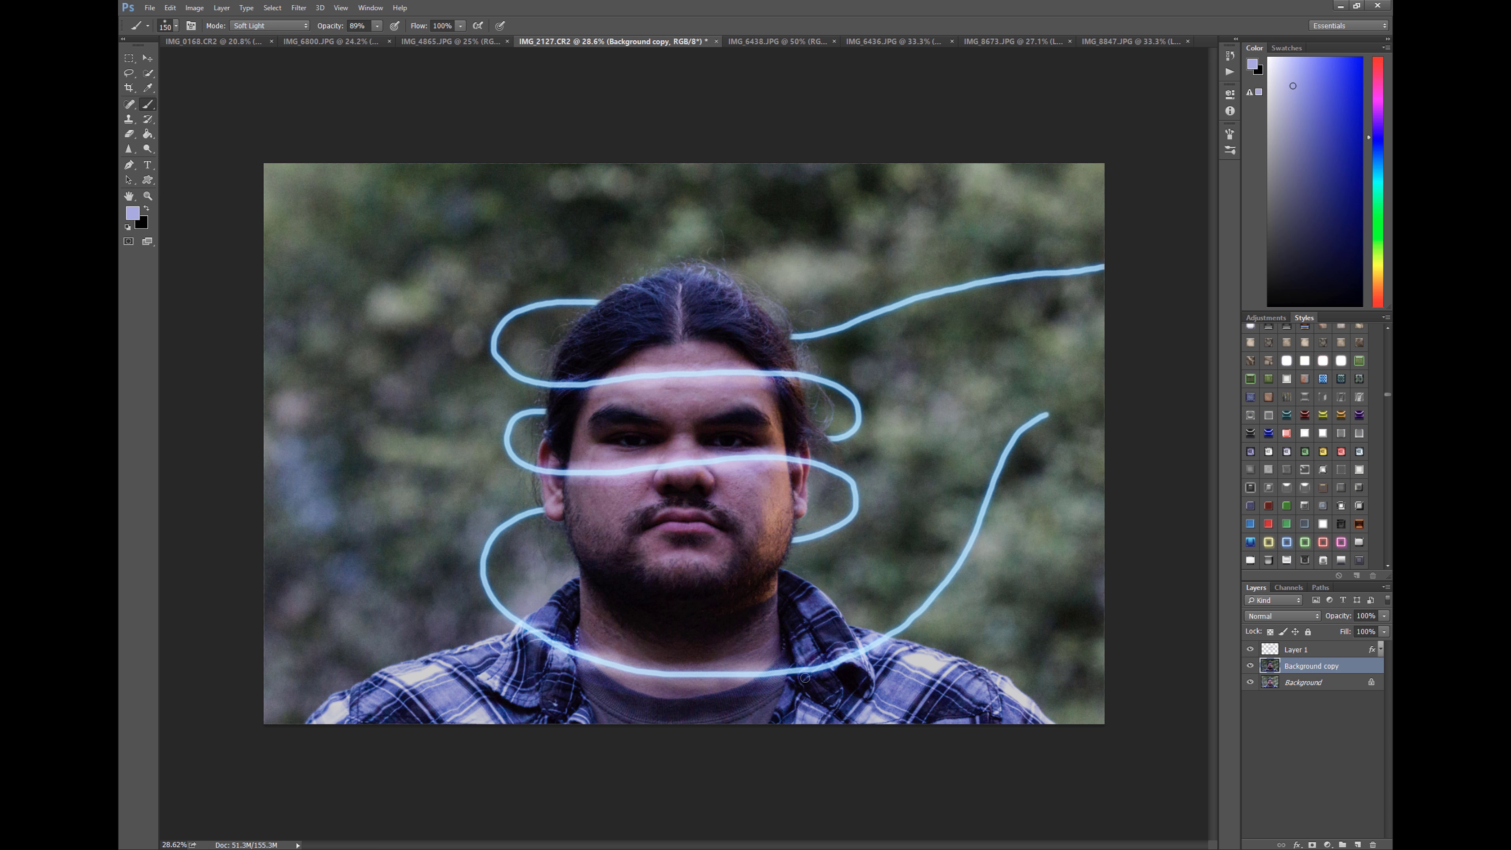
mouse_move(858, 651)
mouse_down()
mouse_move(870, 646)
mouse_move(788, 675)
mouse_up()
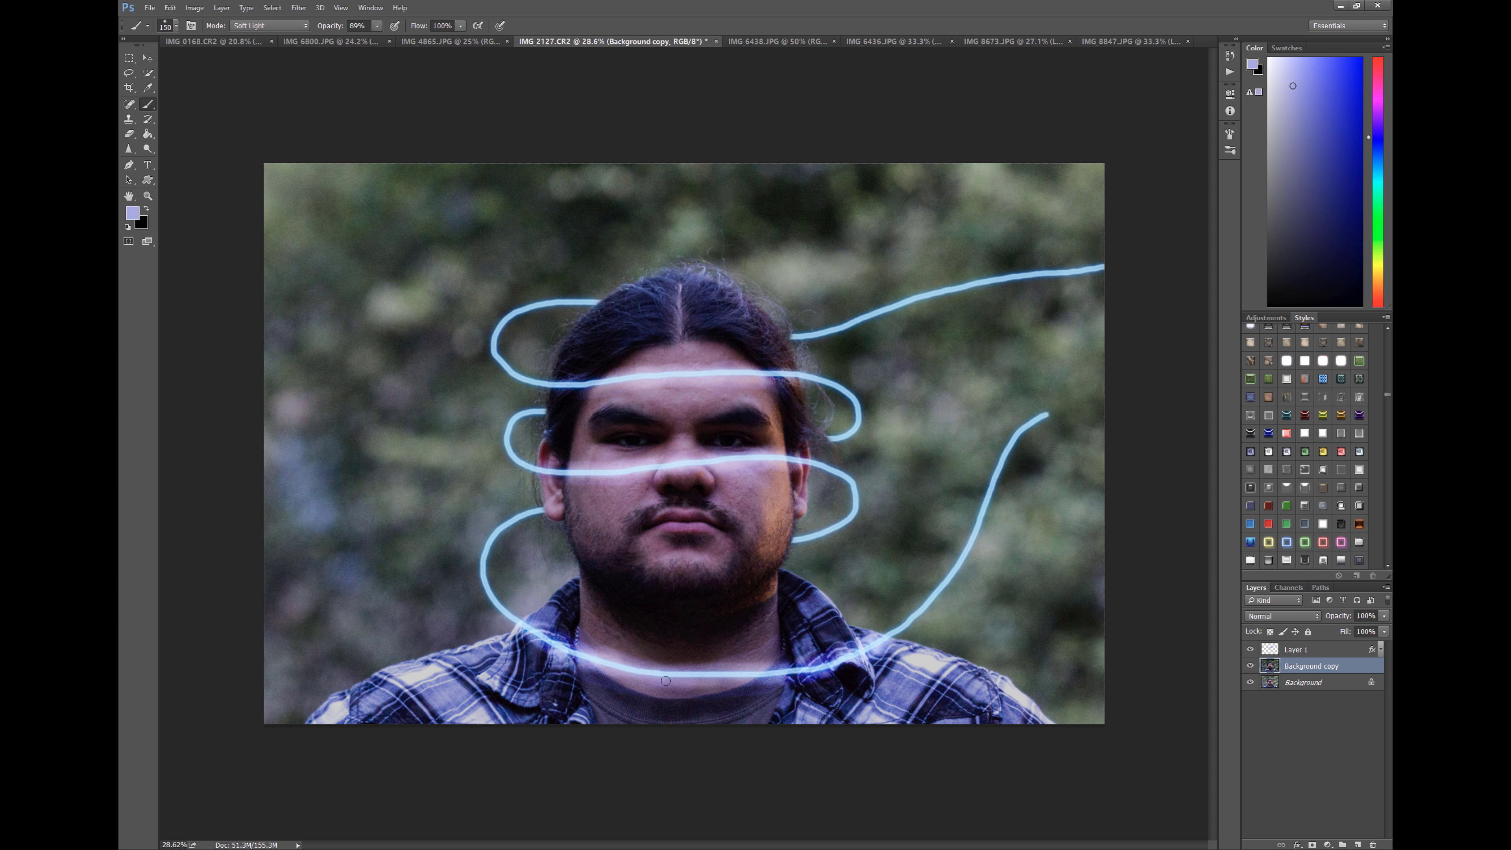
mouse_move(666, 681)
mouse_down()
mouse_move(613, 669)
mouse_move(757, 689)
mouse_move(804, 674)
mouse_move(620, 676)
mouse_move(758, 674)
mouse_up()
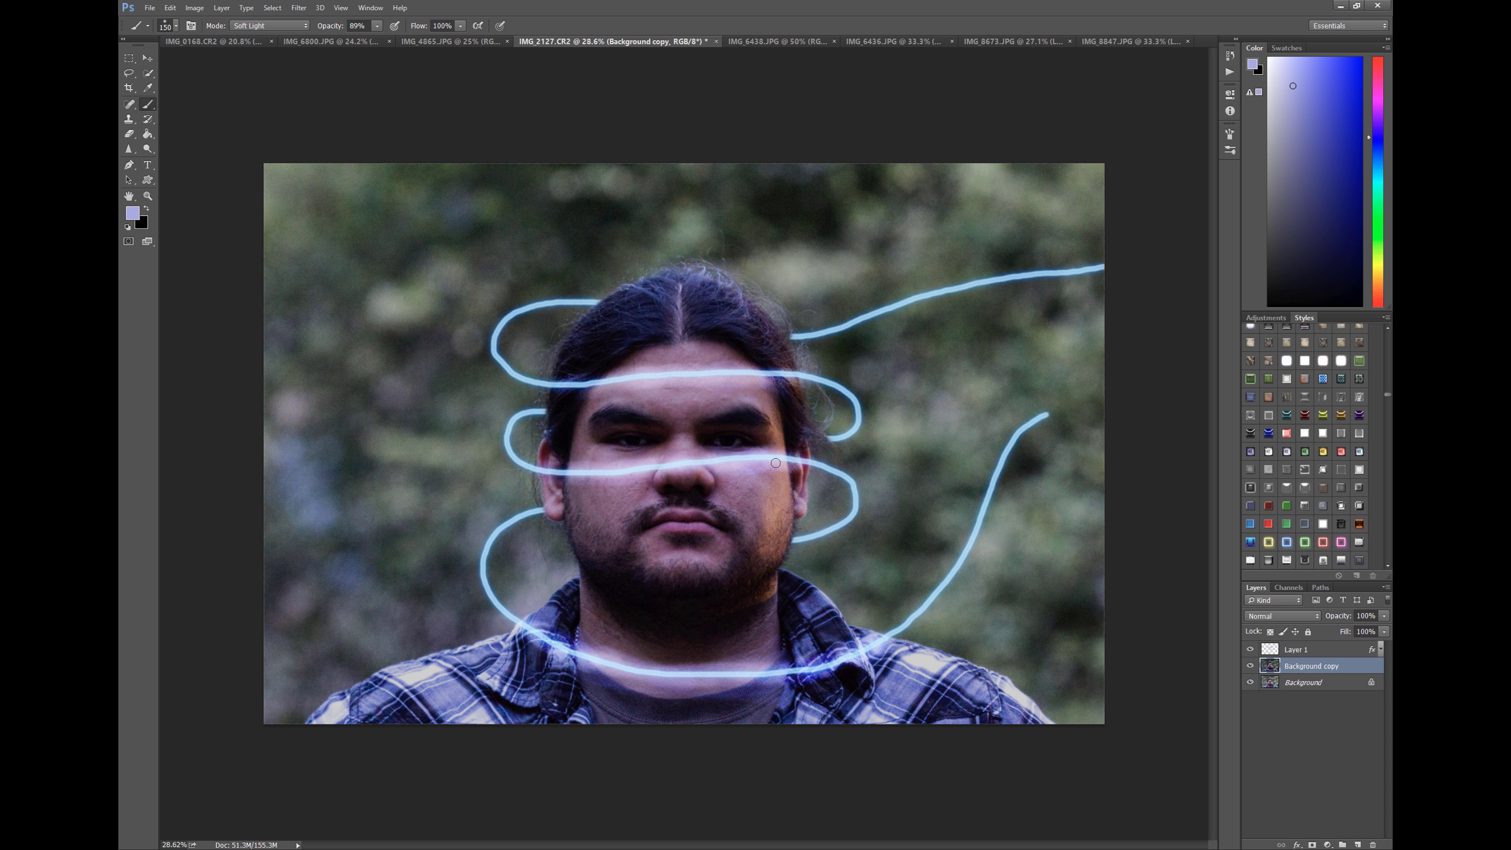
Paint the soft-light glow along the lines crossing the nose and forehead, and strengthen it along the collar.
drag(738, 463, 608, 474)
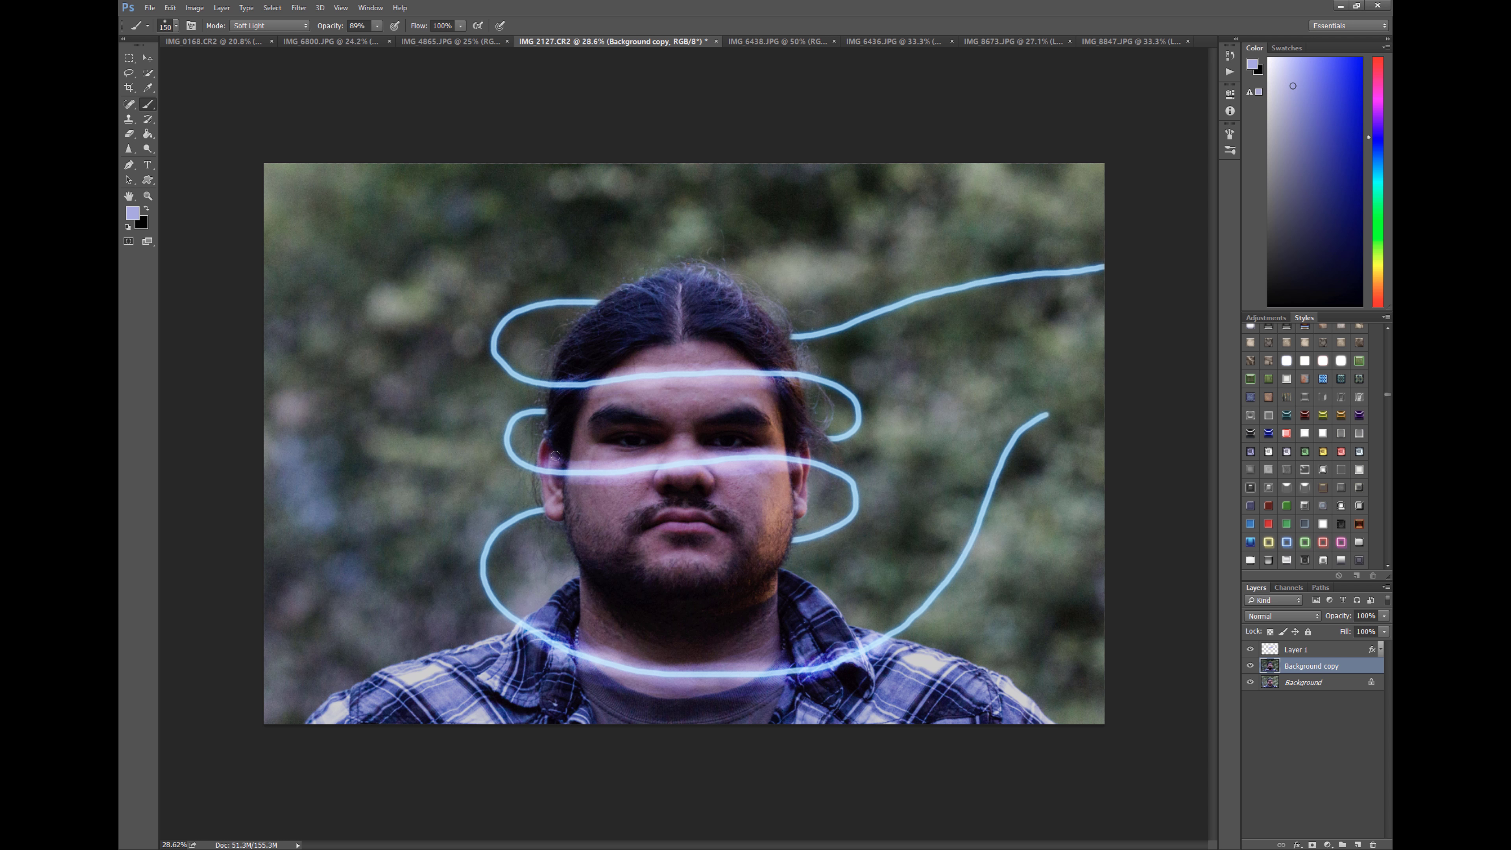
drag(573, 462, 596, 467)
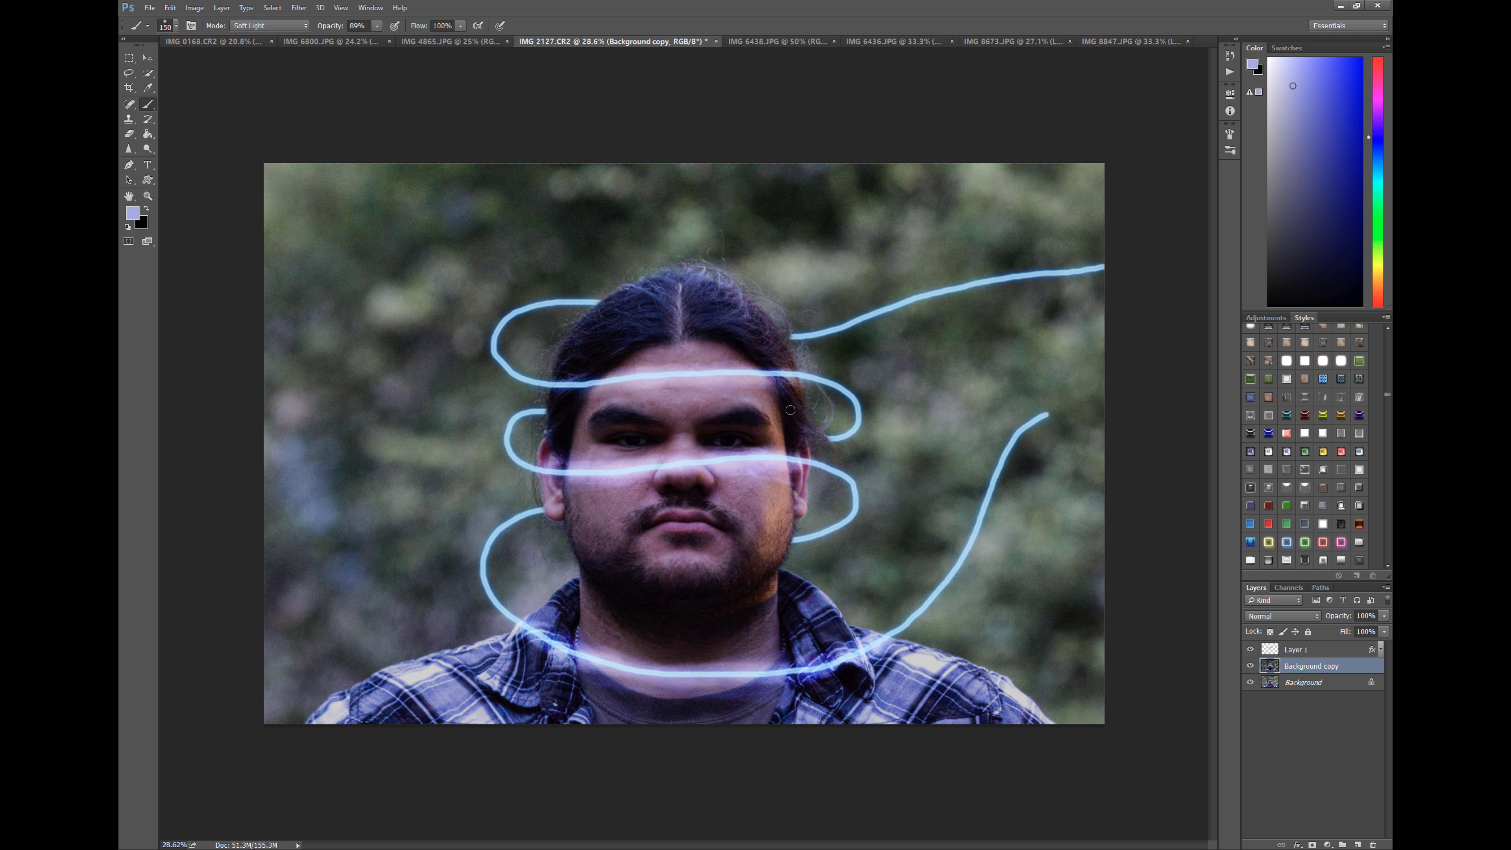
mouse_move(778, 387)
mouse_down()
mouse_move(660, 371)
mouse_move(572, 386)
mouse_move(561, 372)
mouse_up()
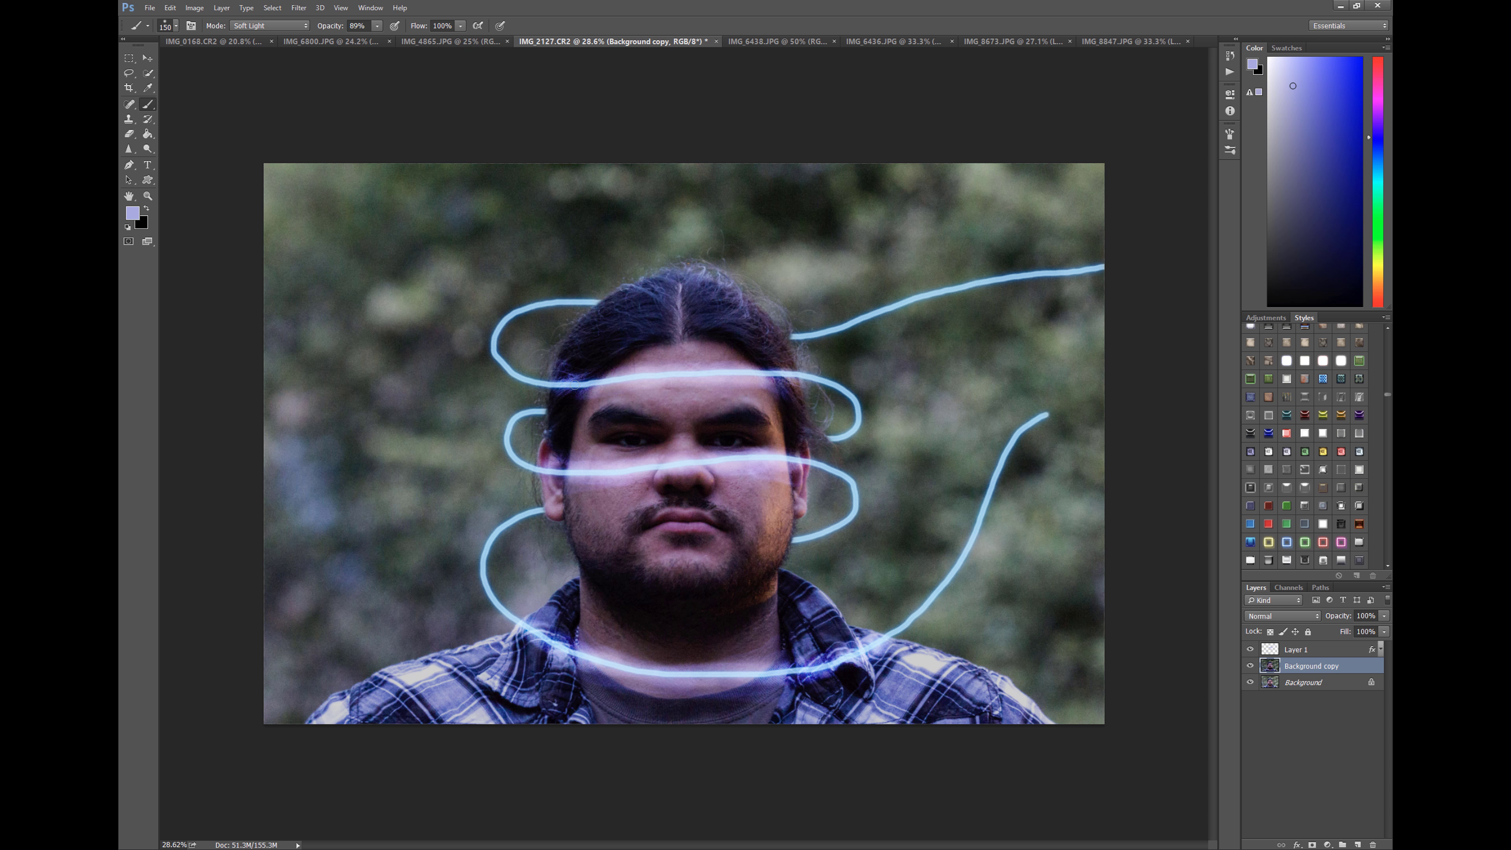
drag(784, 384, 795, 393)
drag(573, 389, 557, 375)
drag(801, 480, 798, 472)
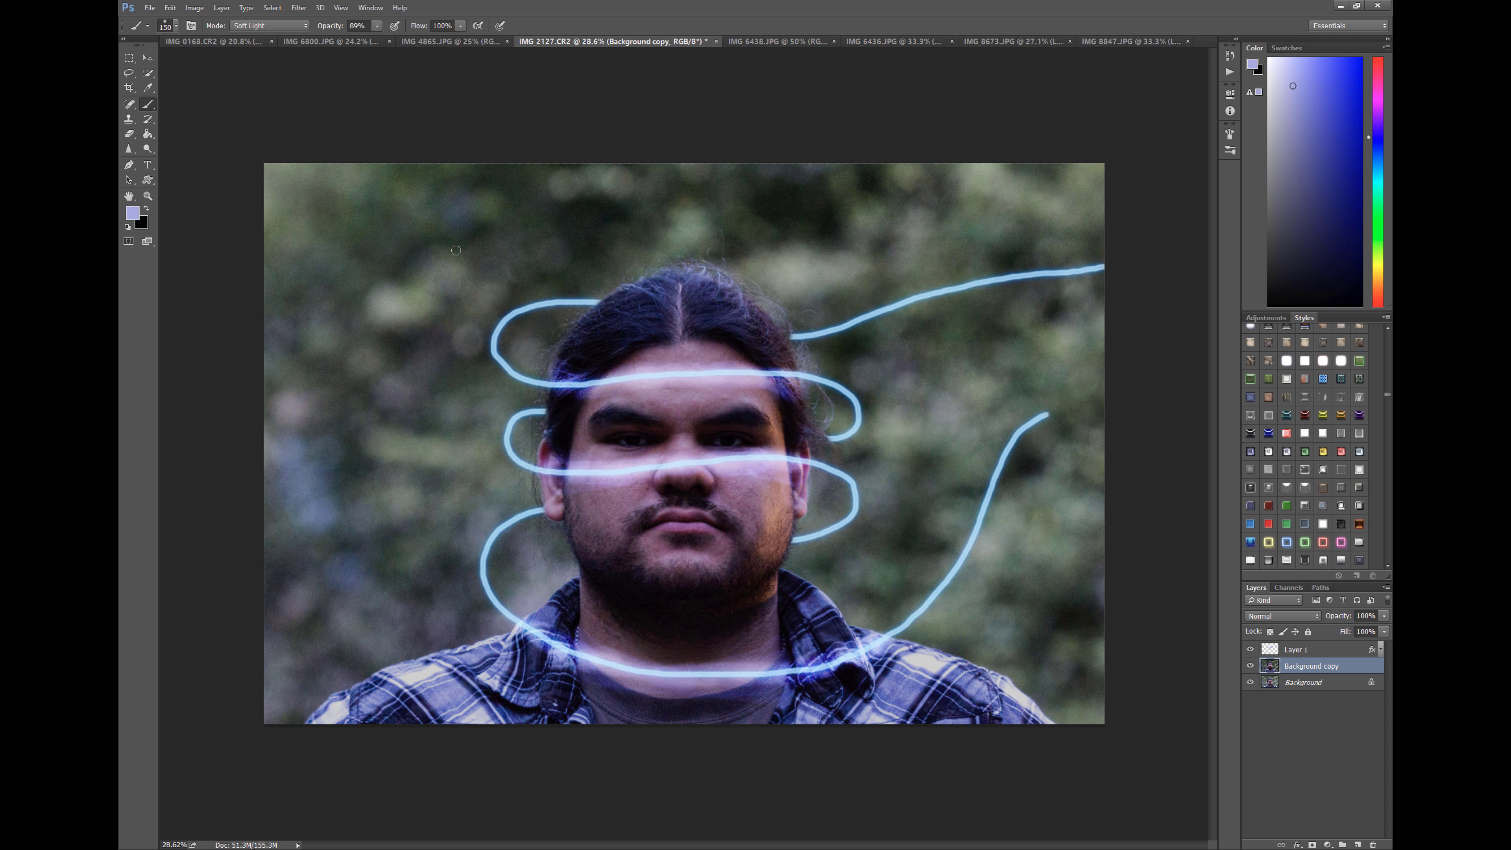
drag(534, 631, 707, 683)
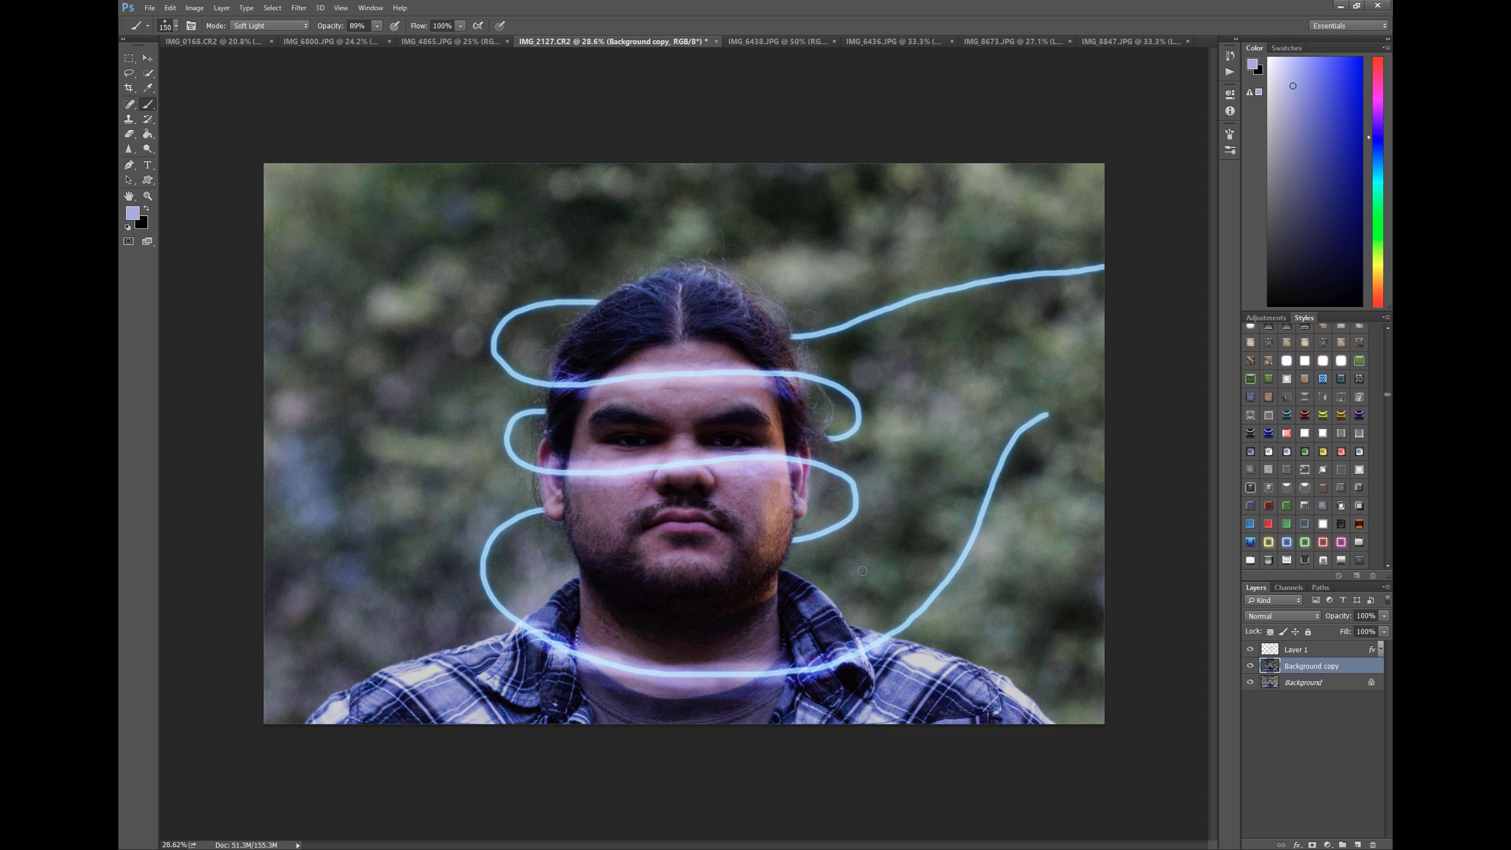
Return the brush to Normal mode at 100% opacity and add a new layer, Layer 2, above Background copy.
right_click(148, 103)
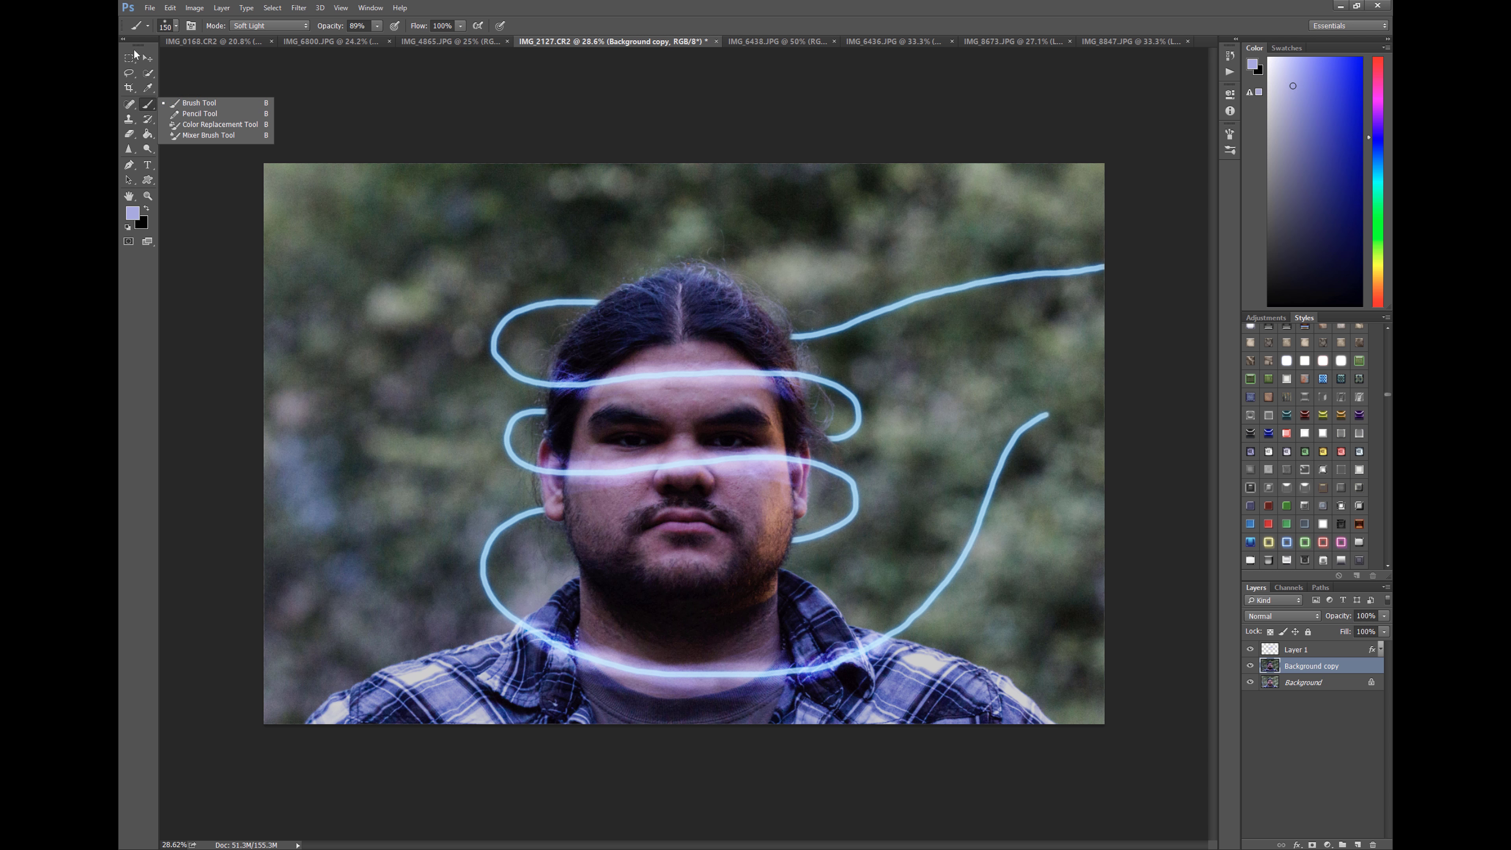
click(201, 105)
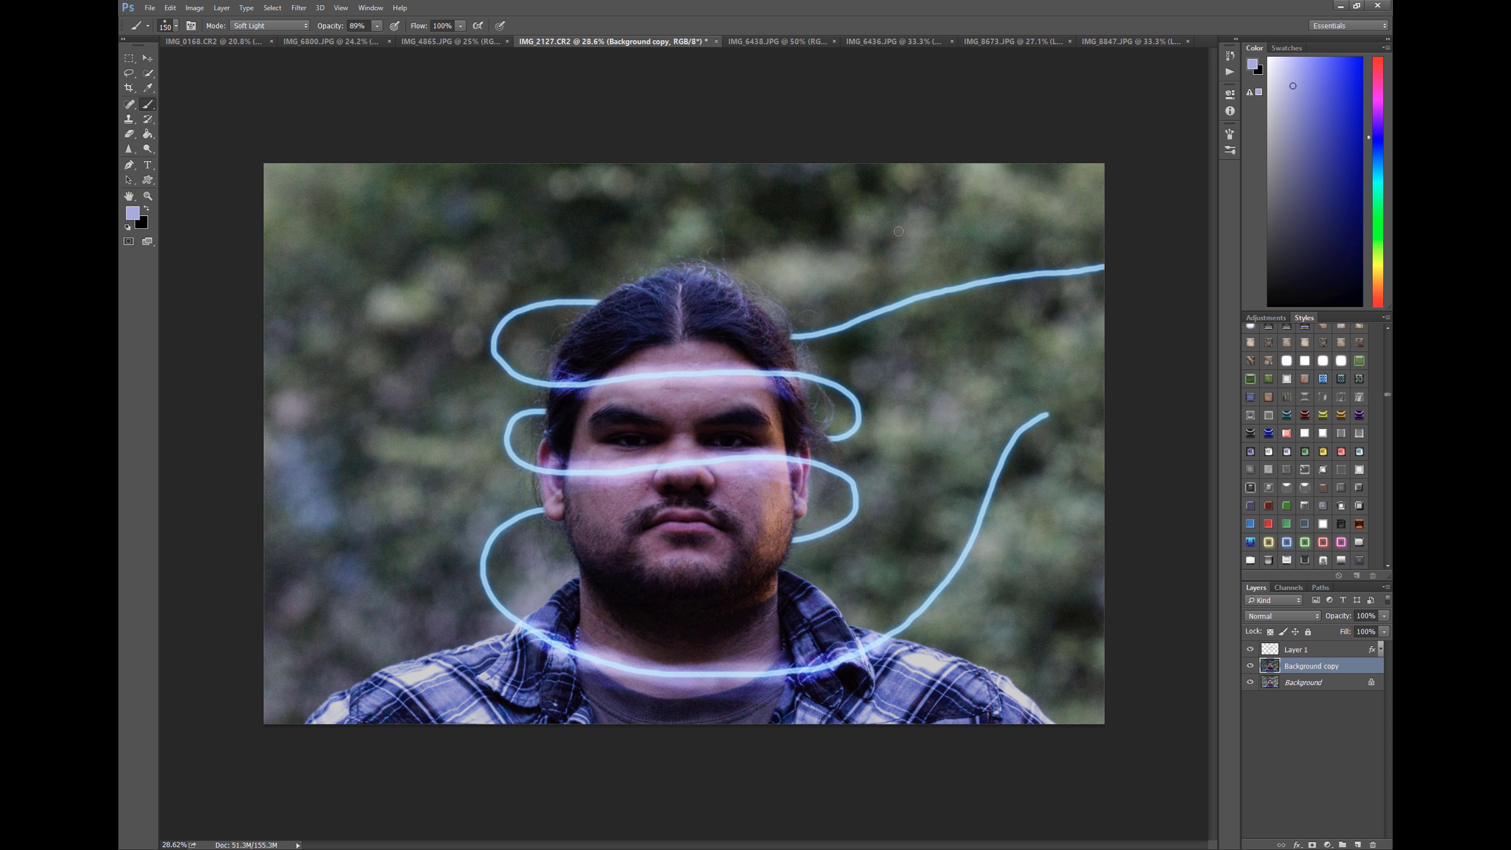
click(269, 26)
click(249, 26)
click(221, 7)
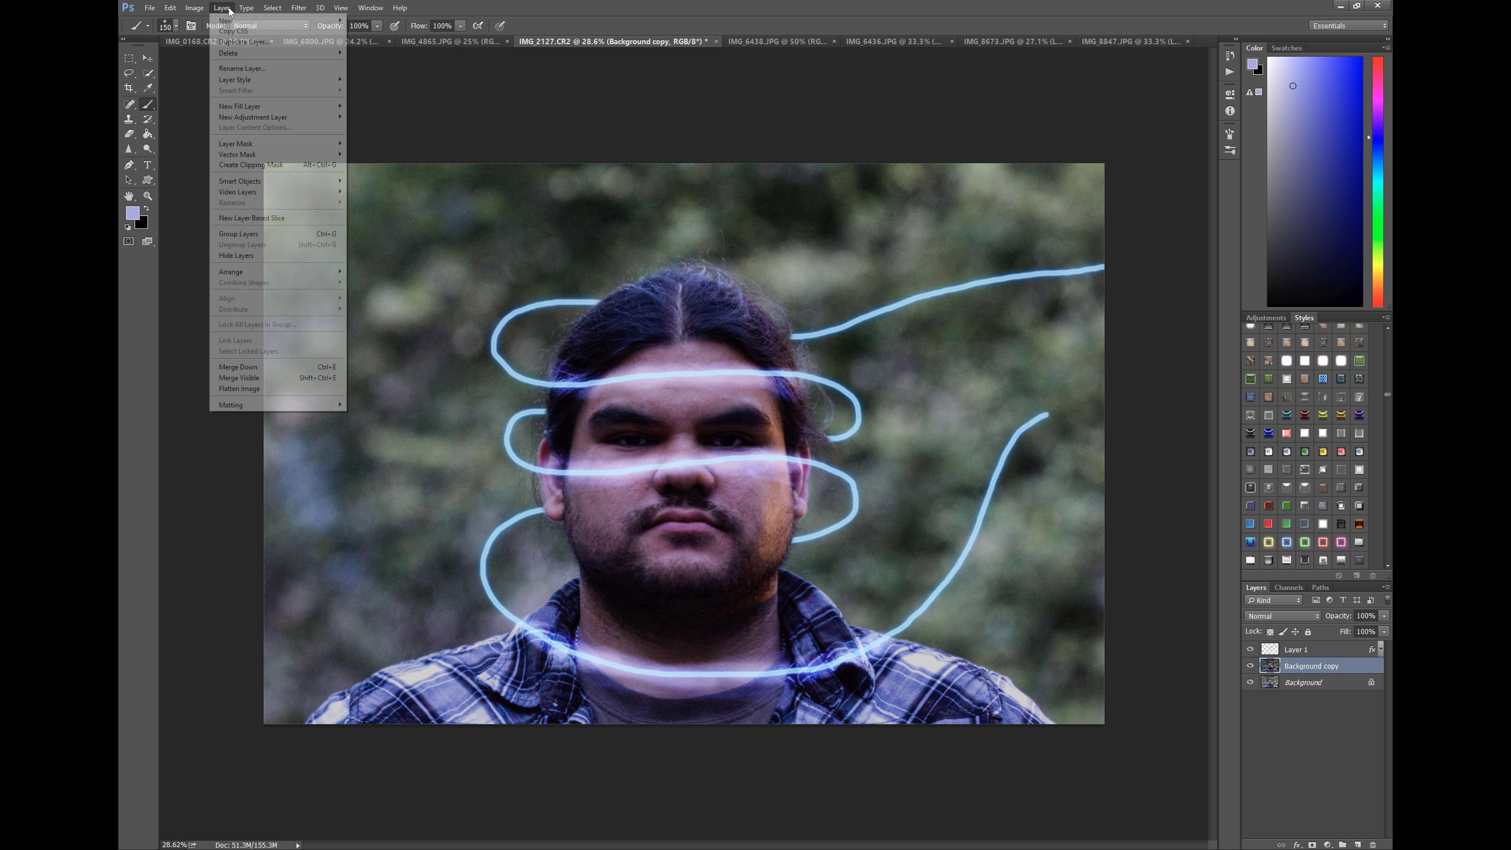
click(356, 21)
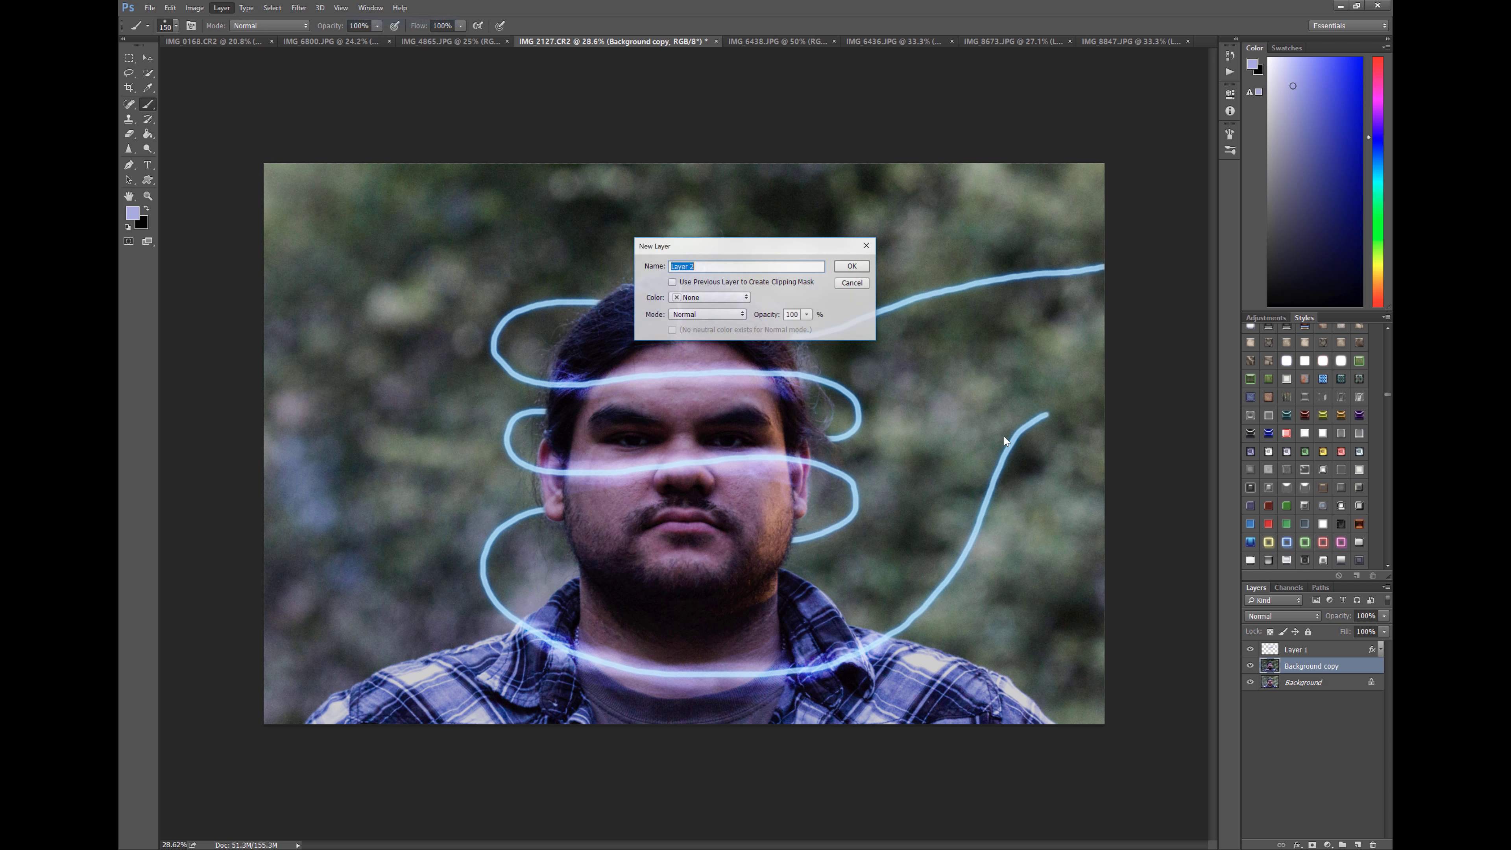
click(857, 271)
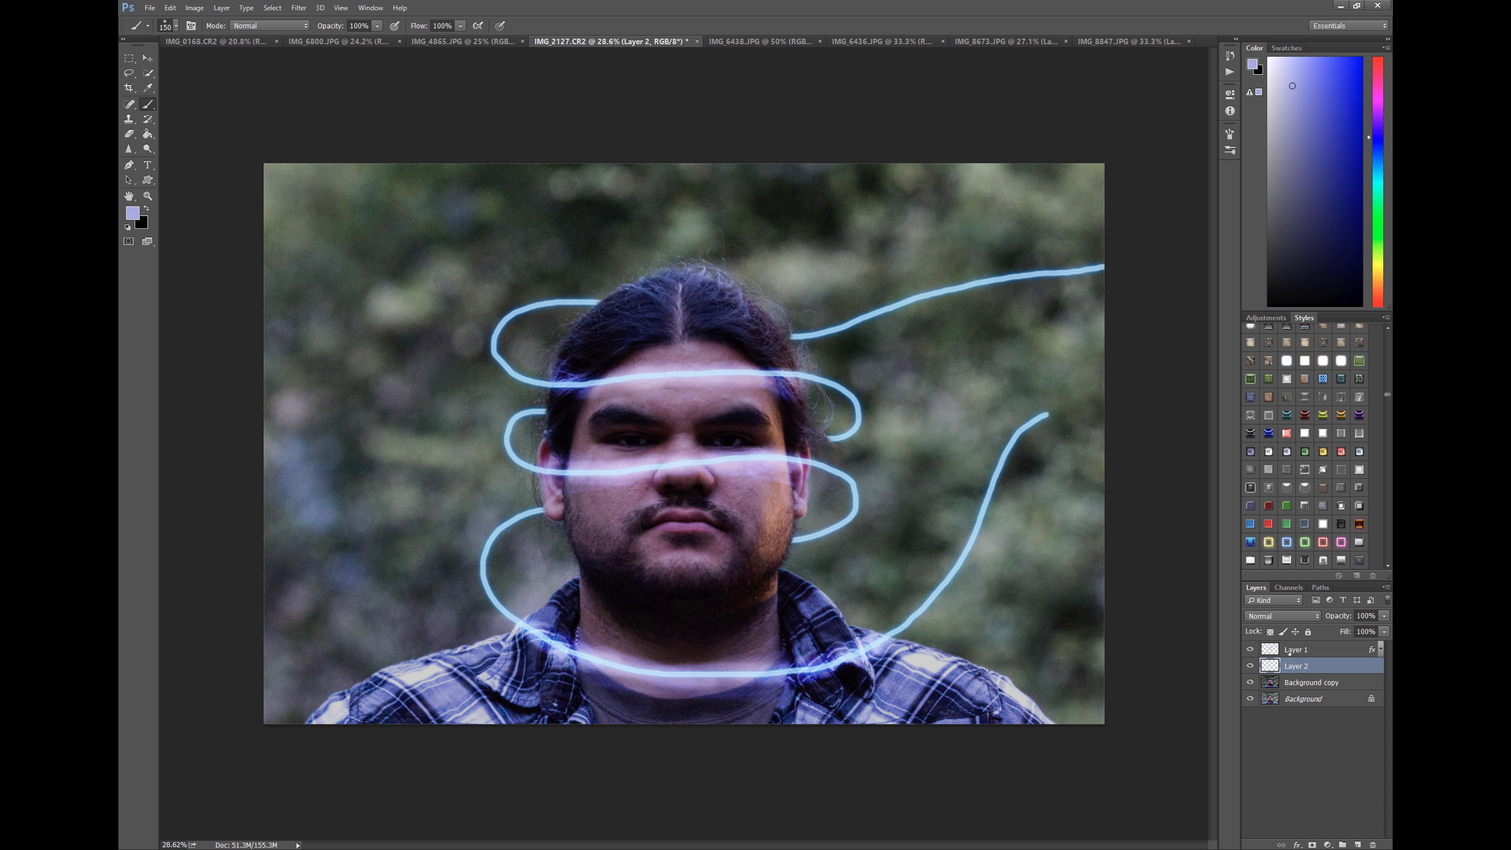
Apply a dark preset layer style to the painted line on Layer 1.
click(1290, 653)
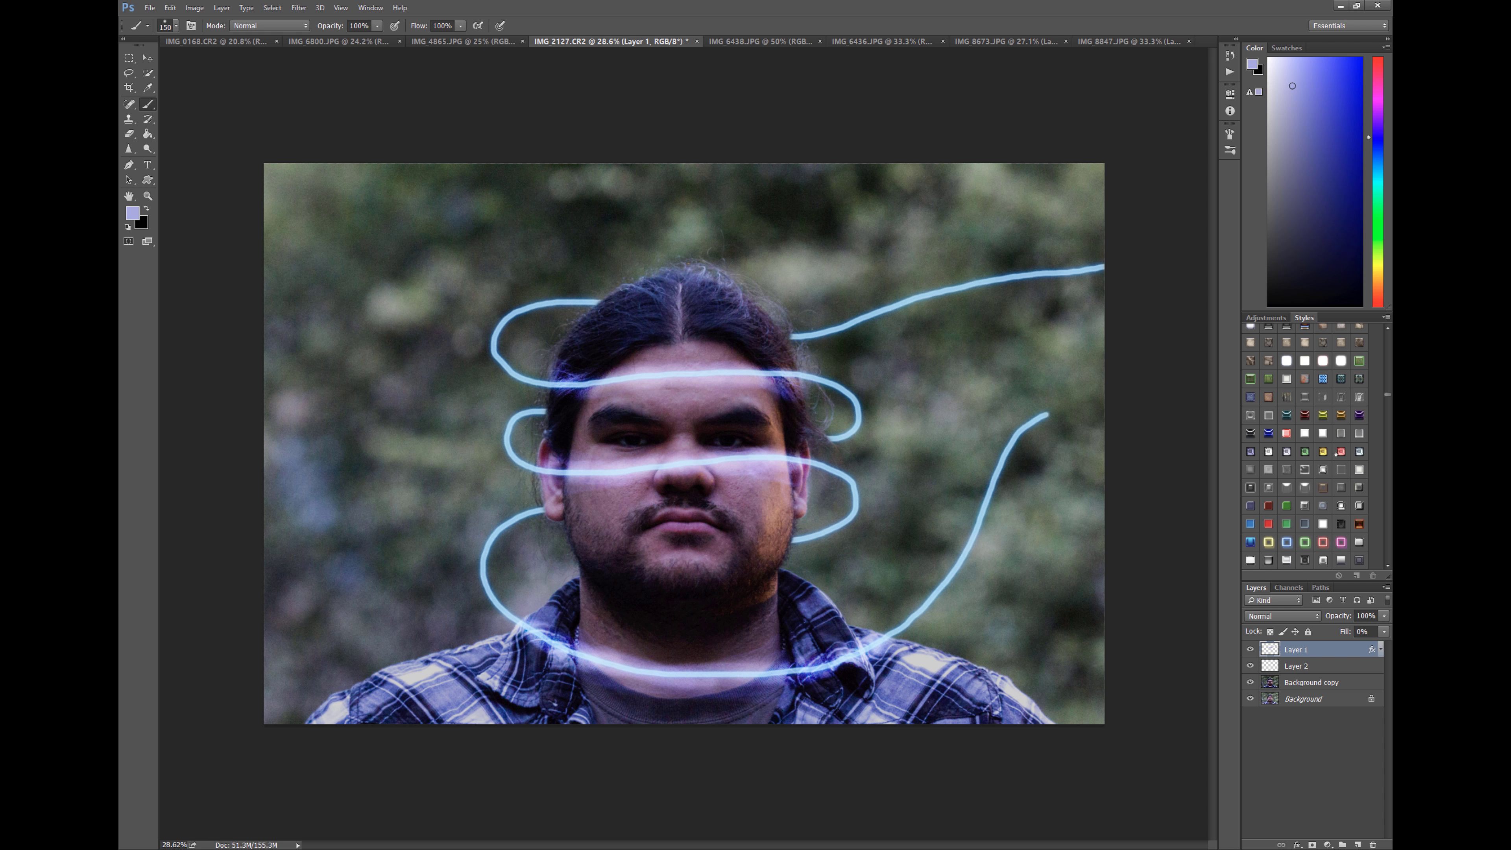
click(1341, 524)
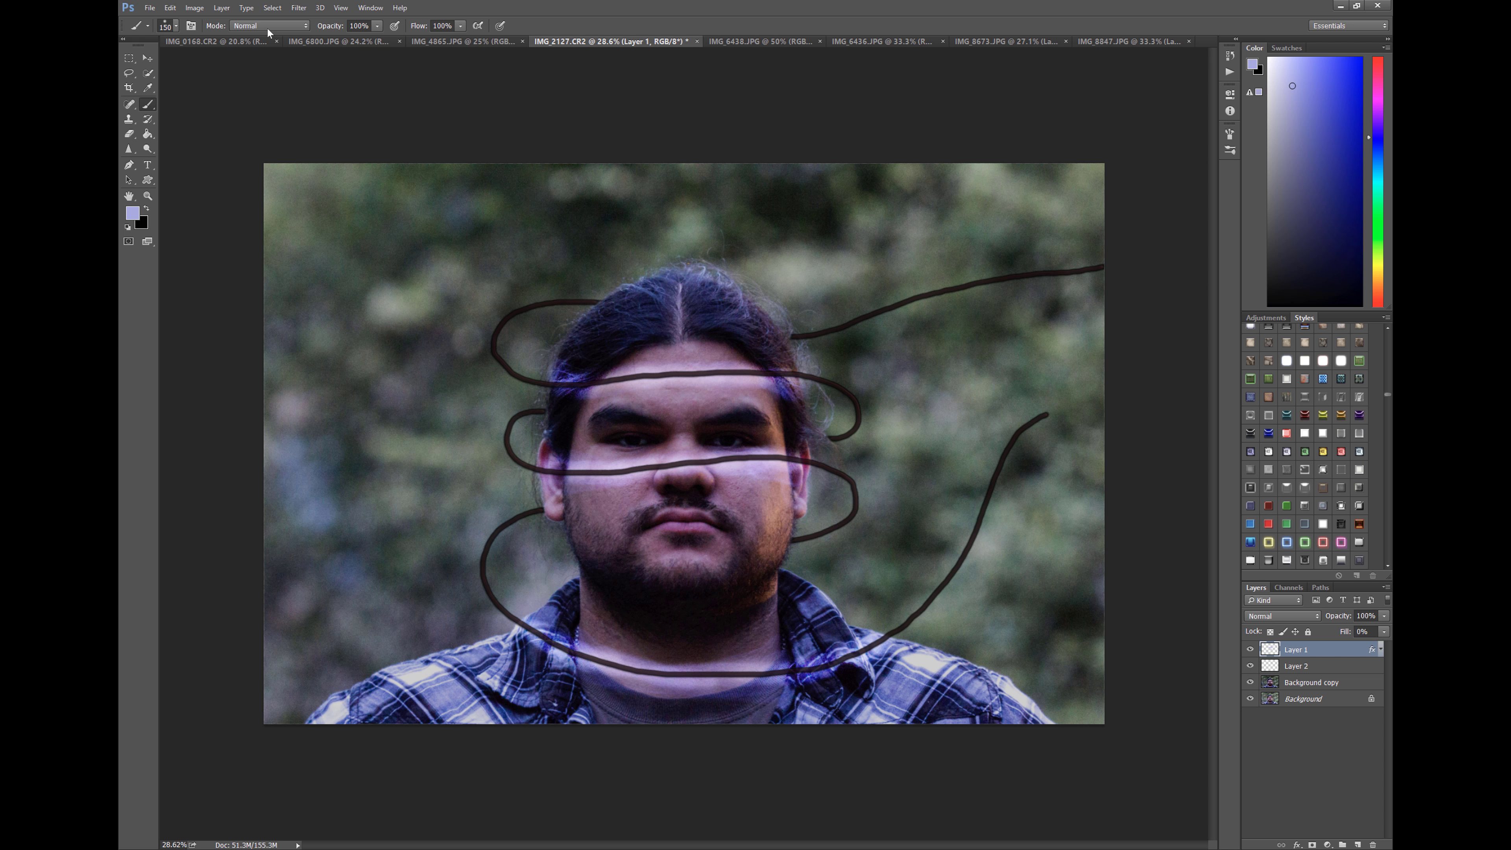
Undo the dark preset style on Layer 1 and hide that layer.
click(170, 7)
click(190, 20)
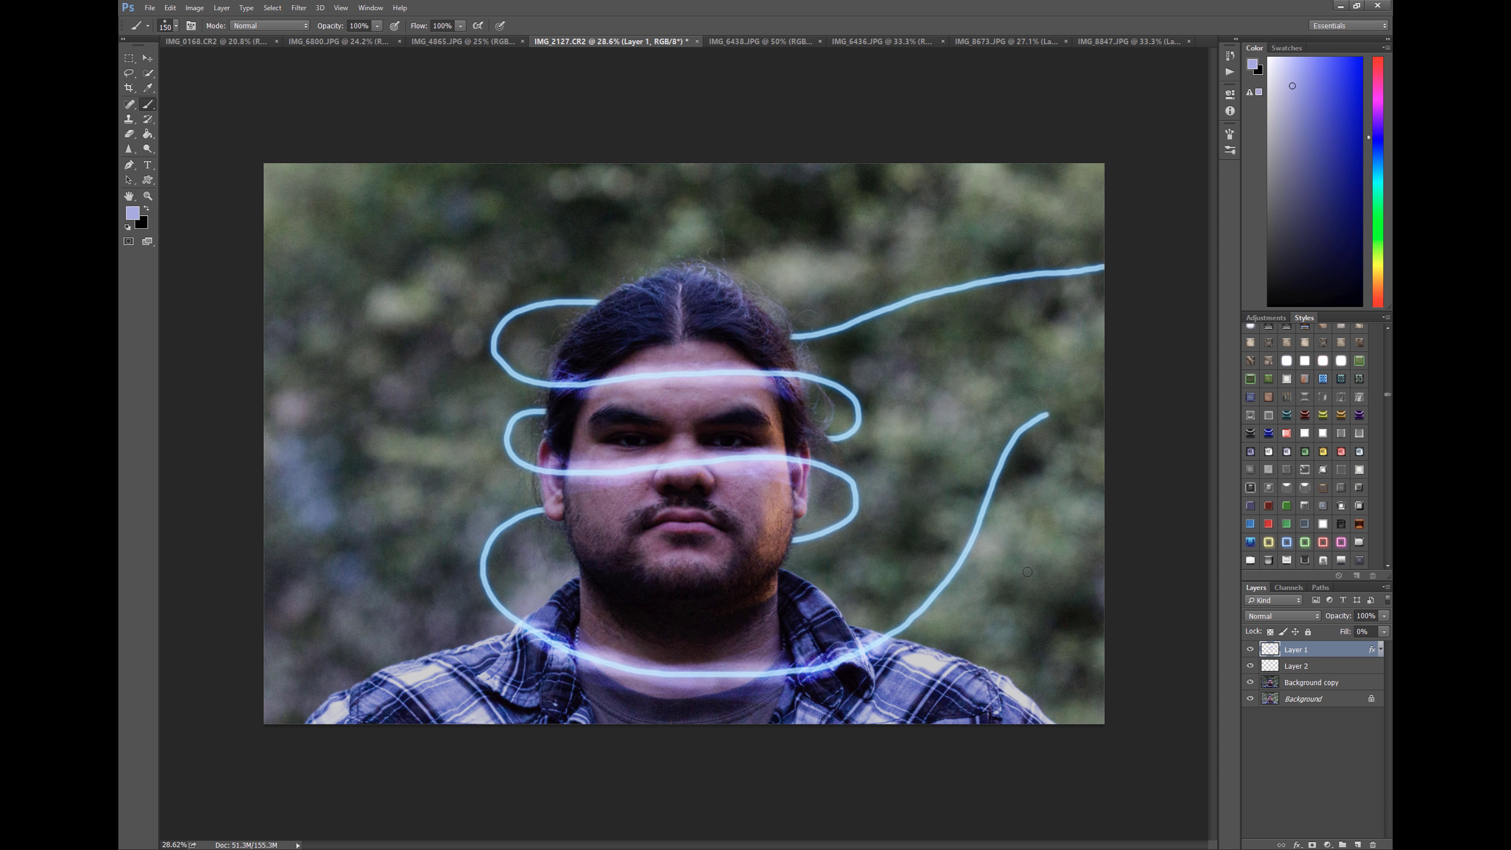
click(1250, 649)
Paint freehand test strokes around and beside the head on Layer 2, trying green and yellow glow preset styles on them.
click(1296, 666)
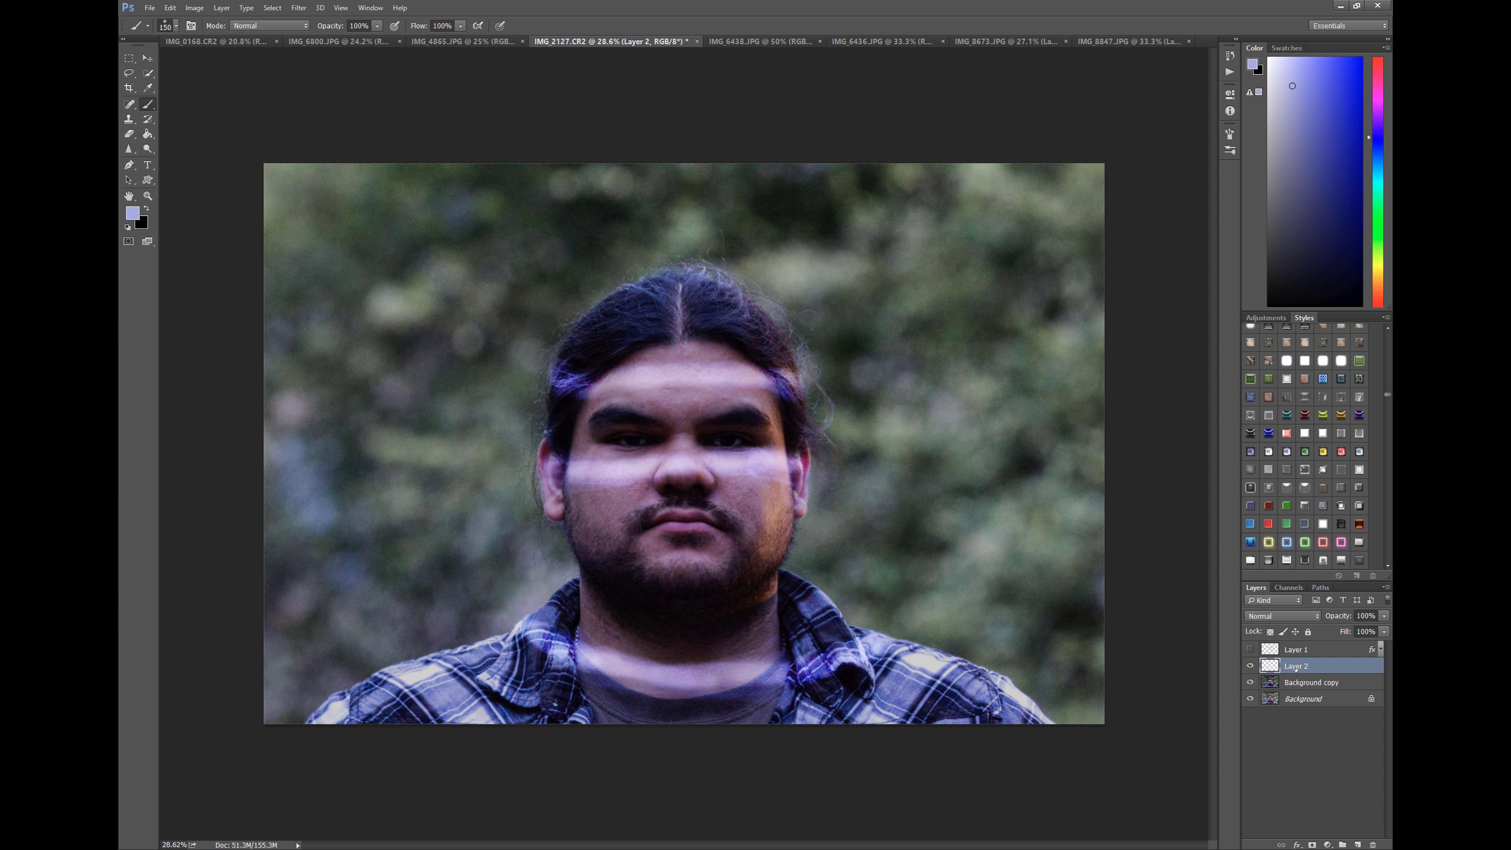
mouse_move(1060, 339)
mouse_down()
mouse_move(885, 318)
mouse_move(863, 467)
mouse_move(731, 356)
mouse_move(568, 461)
mouse_move(559, 256)
mouse_move(830, 257)
mouse_move(937, 236)
mouse_up()
click(1341, 542)
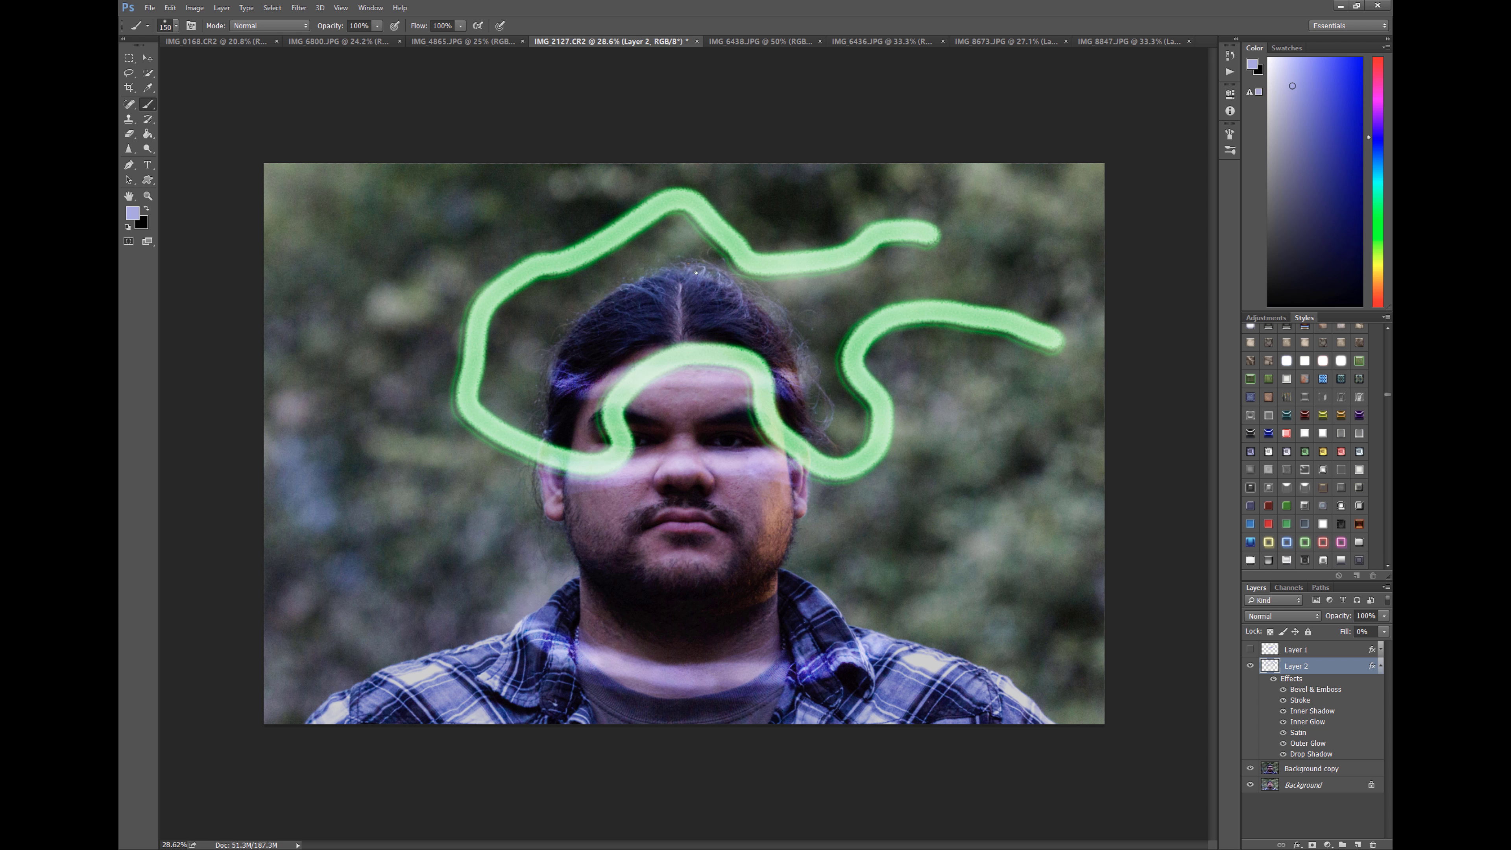
click(1268, 542)
mouse_move(955, 416)
mouse_down()
mouse_move(955, 458)
mouse_move(985, 453)
mouse_move(1051, 370)
mouse_move(964, 403)
mouse_move(945, 380)
mouse_move(1093, 280)
mouse_move(934, 275)
mouse_up()
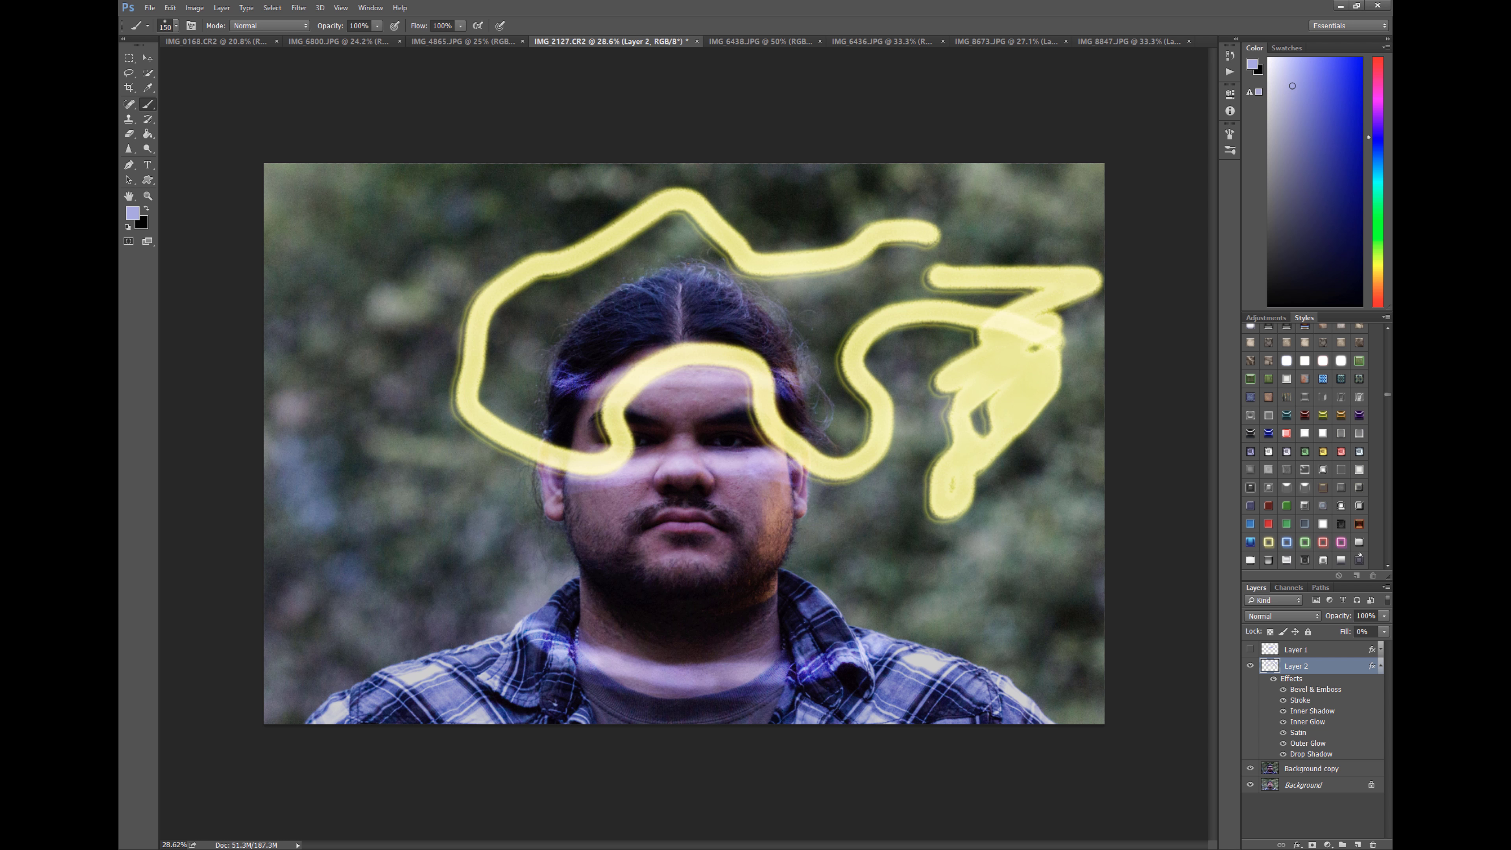
Try teal textured, dark glossy, orange metallic and red checkered preset styles on the Layer 2 strokes.
click(1388, 523)
click(1353, 453)
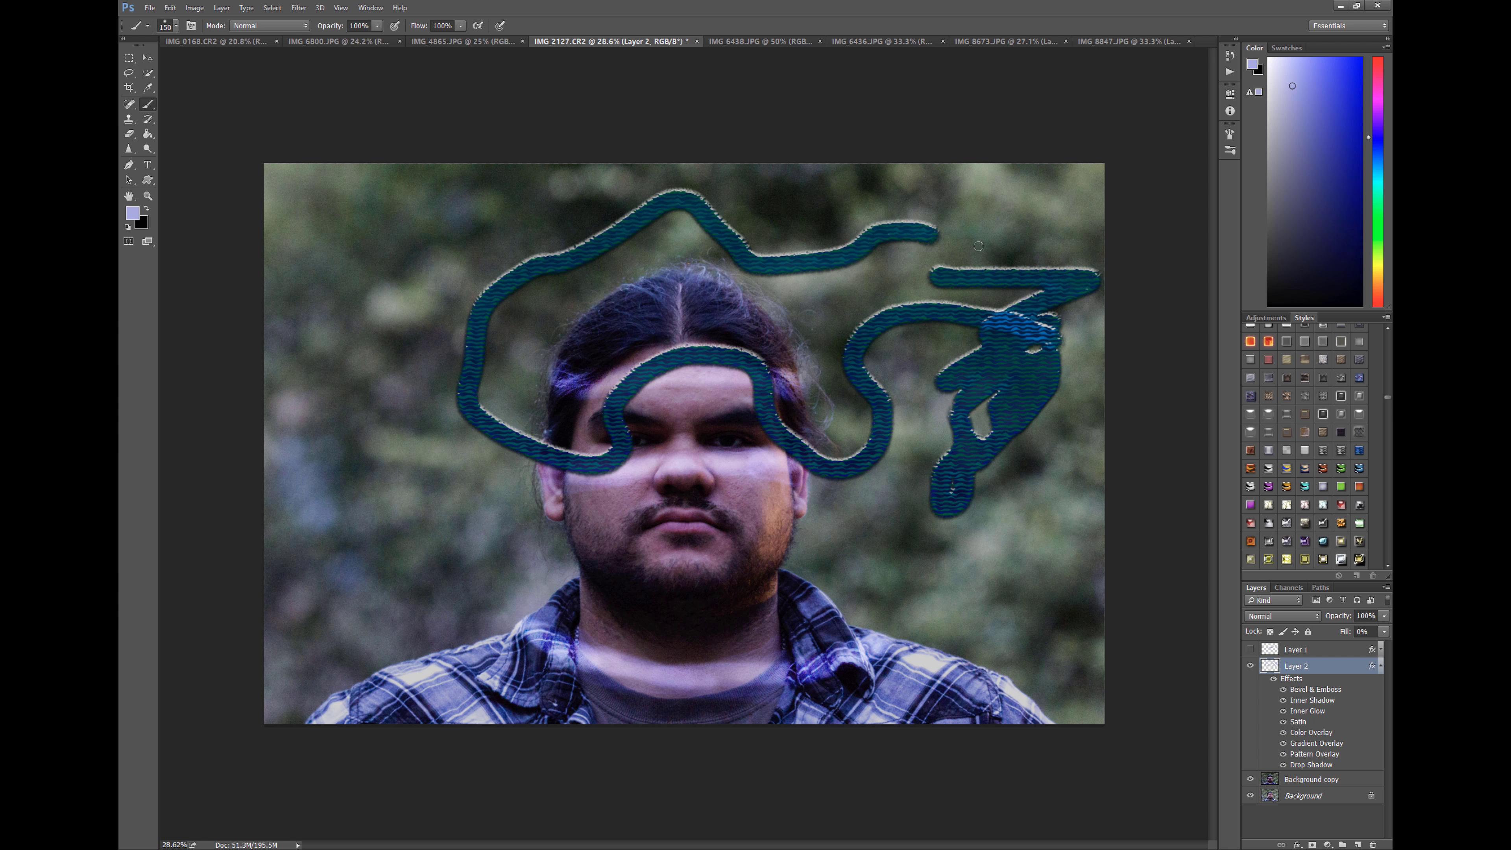
click(1322, 541)
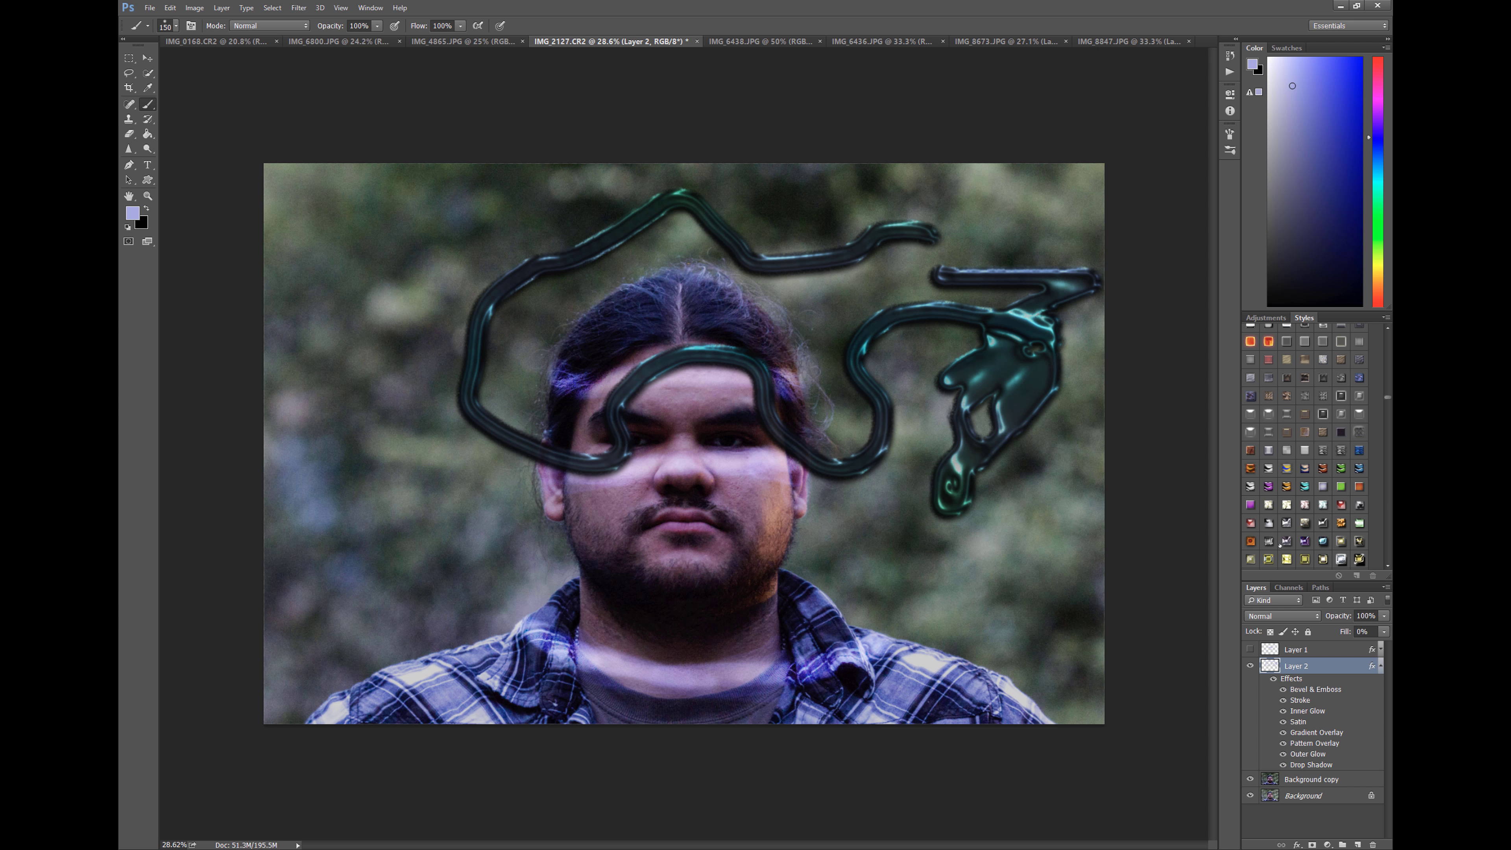
click(1269, 541)
click(1250, 541)
click(1341, 523)
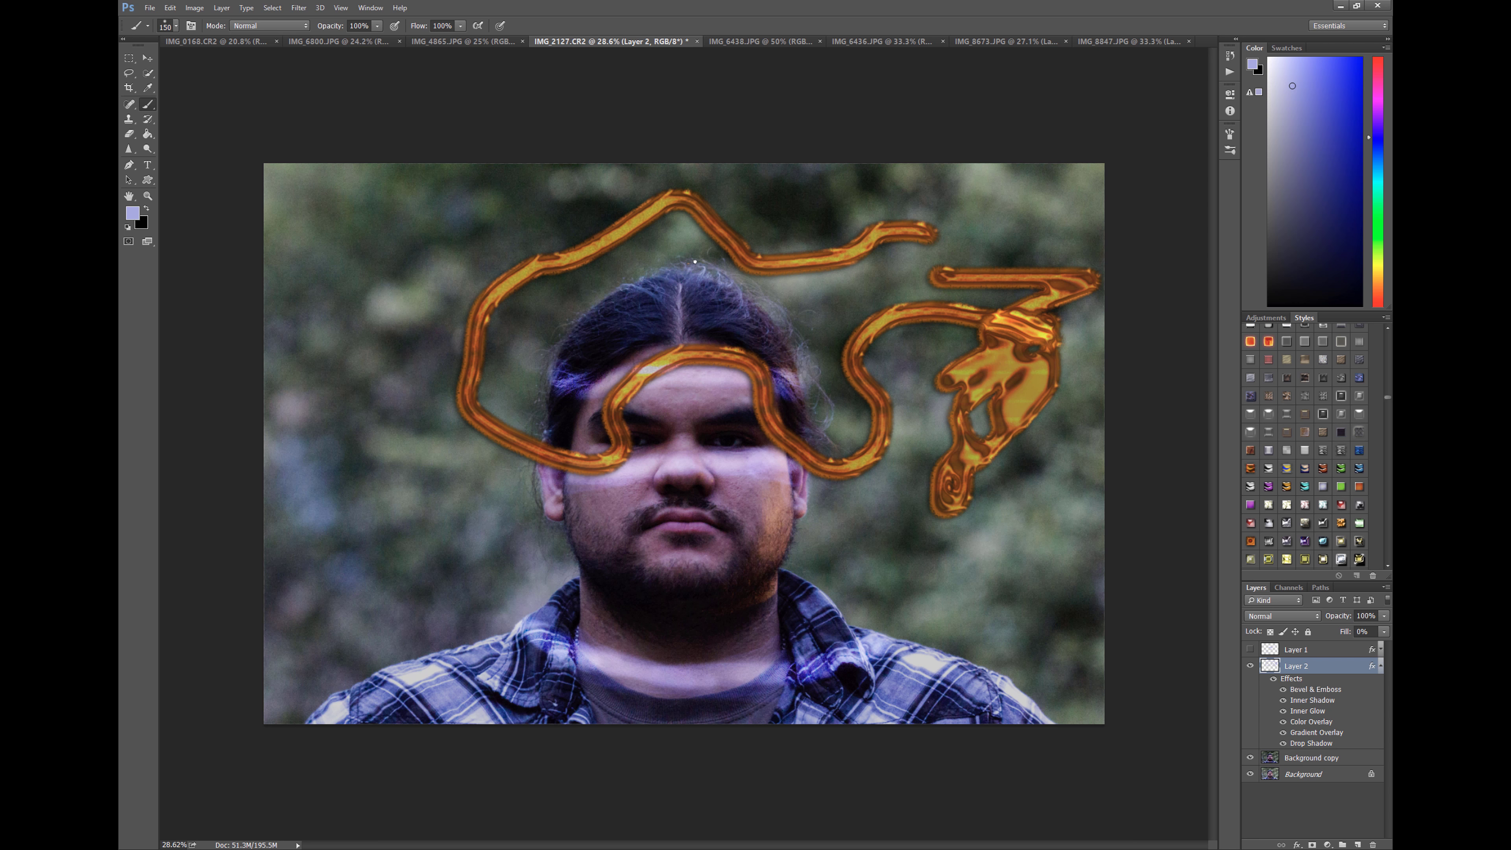
click(1359, 541)
click(1341, 544)
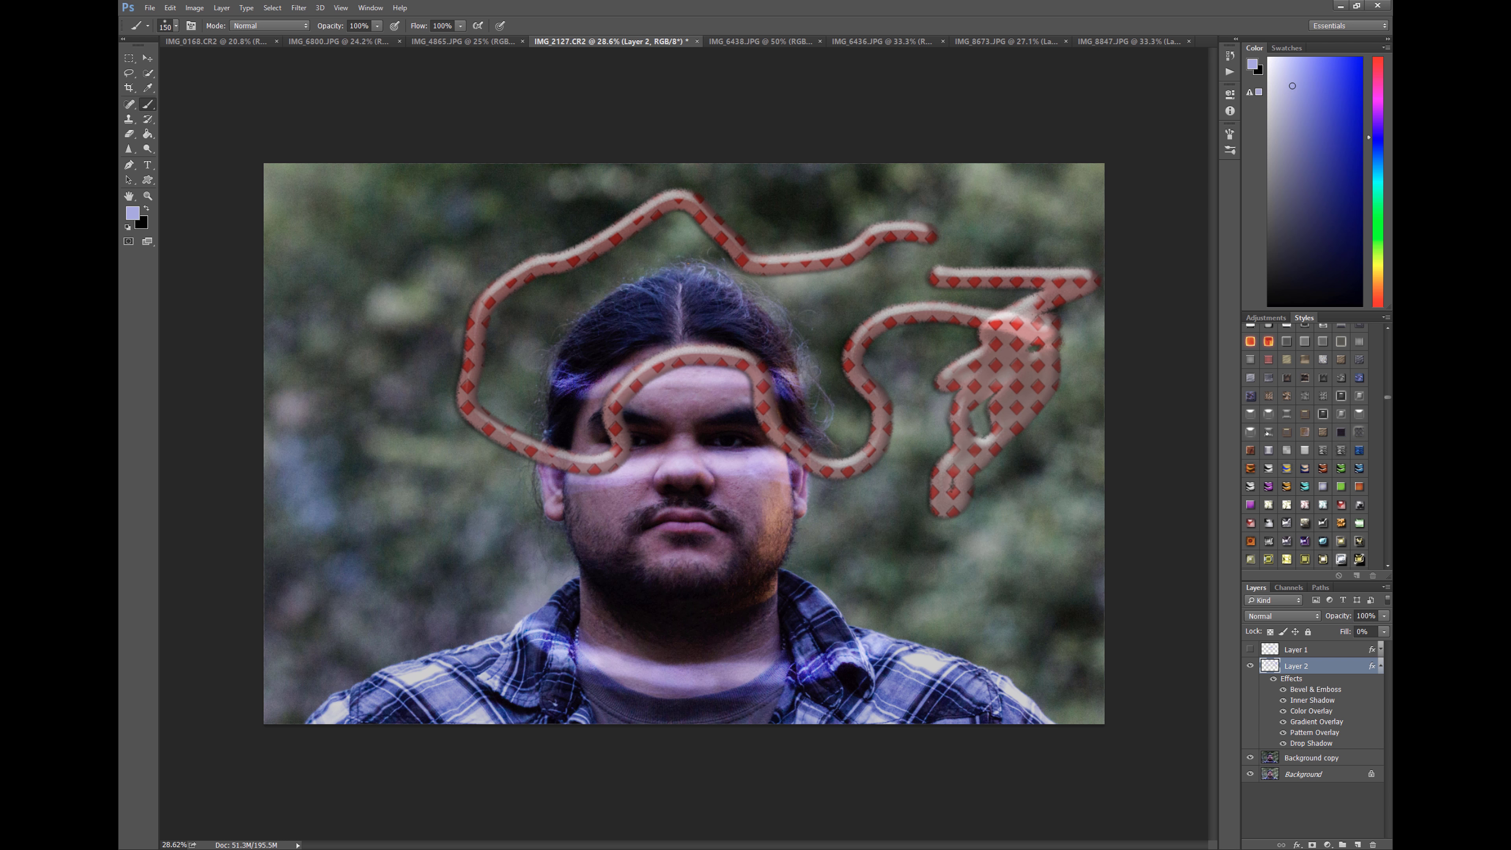
Apply a clear glass-like preset style to Layer 2 and paint more strokes beside and just above the head.
click(1268, 433)
click(1251, 433)
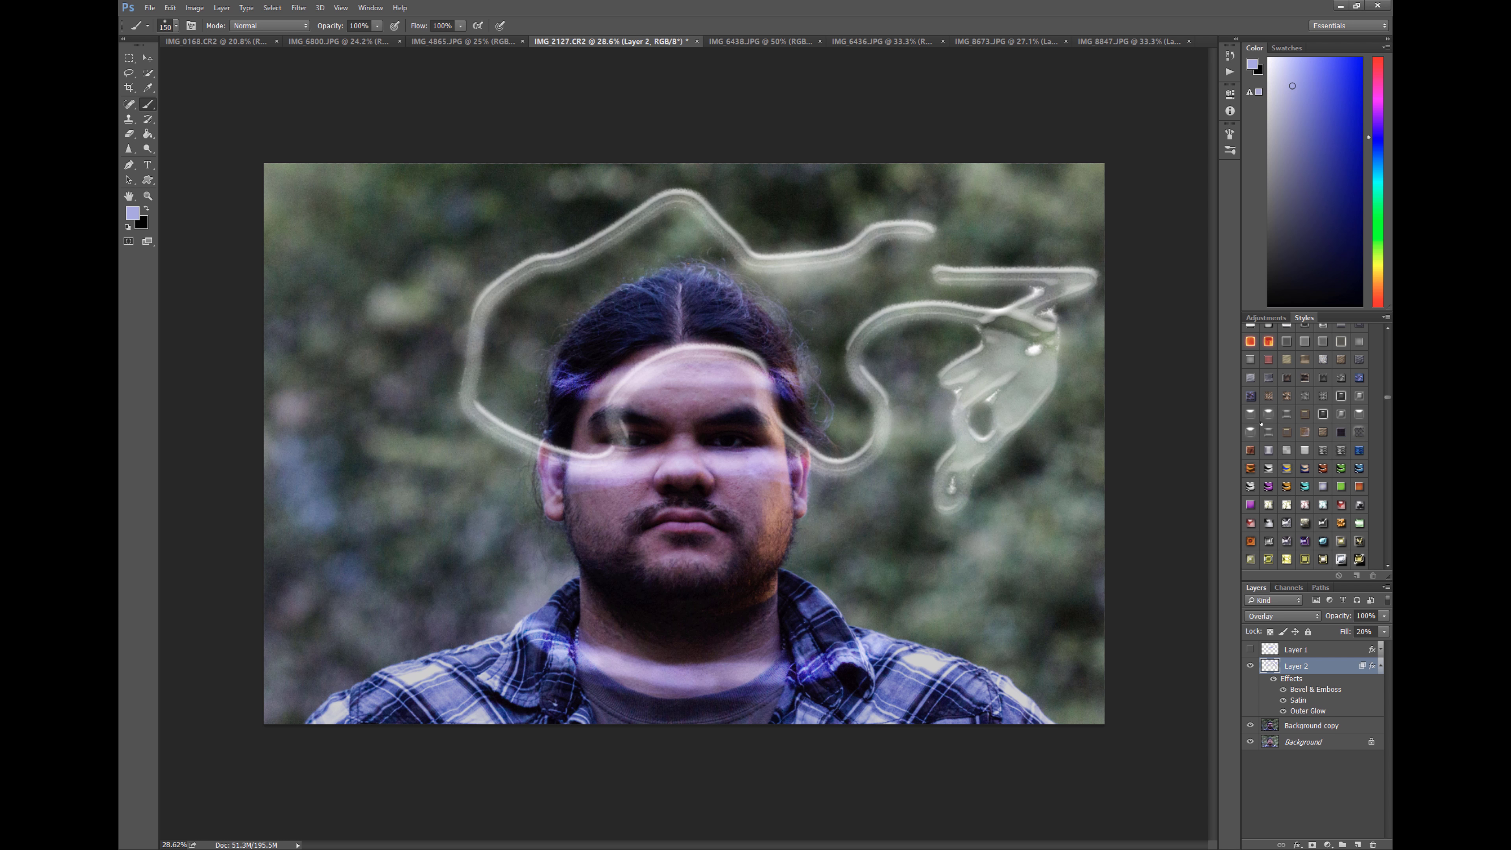
mouse_move(937, 396)
mouse_down()
mouse_move(968, 417)
mouse_move(994, 396)
mouse_move(927, 377)
mouse_move(966, 335)
mouse_move(922, 321)
mouse_move(873, 358)
mouse_move(933, 388)
mouse_move(906, 403)
mouse_move(900, 432)
mouse_move(926, 457)
mouse_move(902, 513)
mouse_move(924, 527)
mouse_move(911, 562)
mouse_up()
right_click(911, 563)
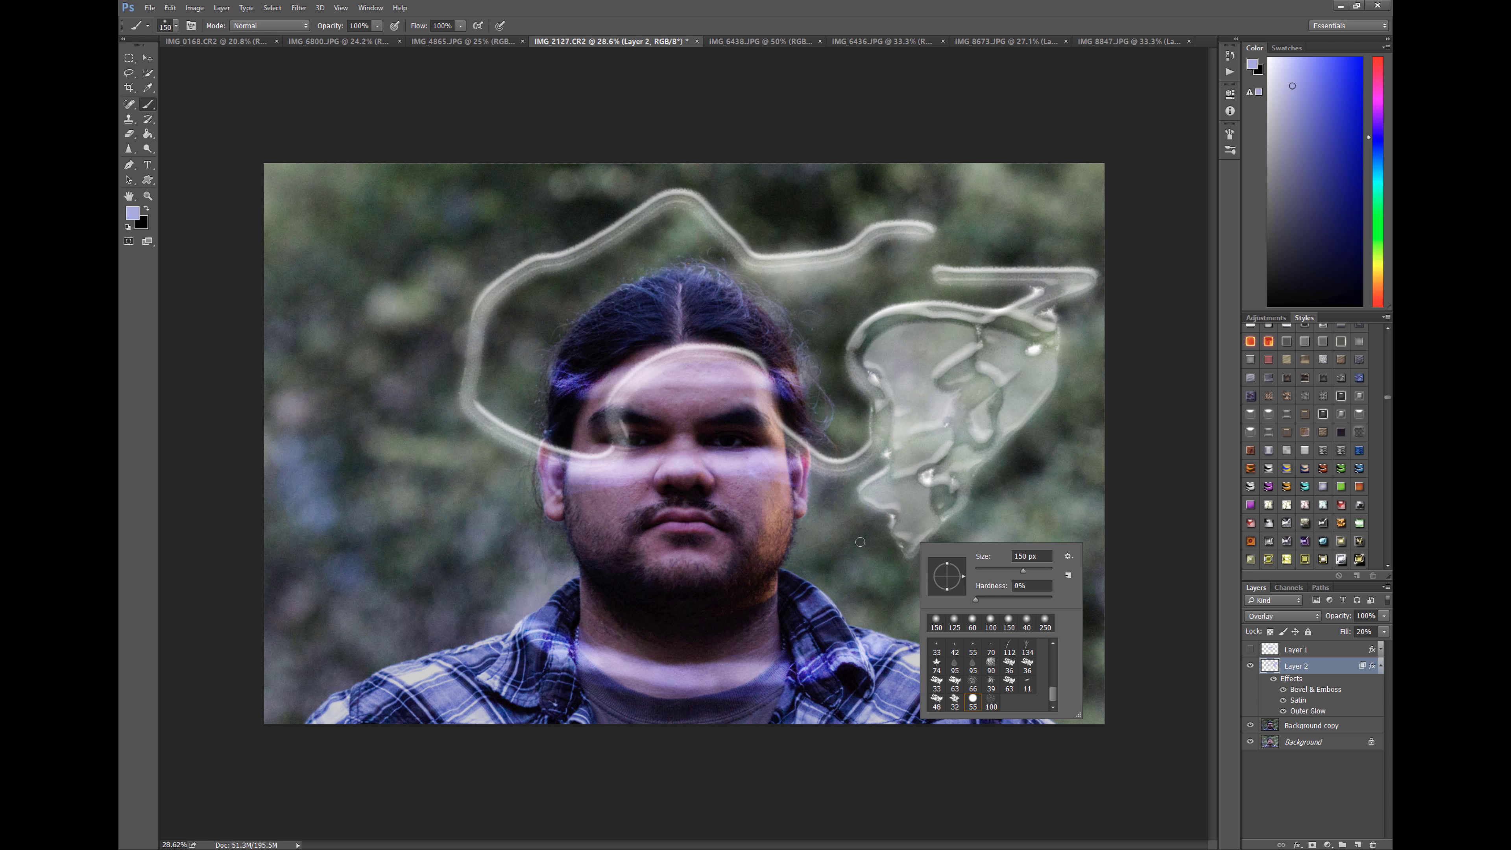
click(848, 526)
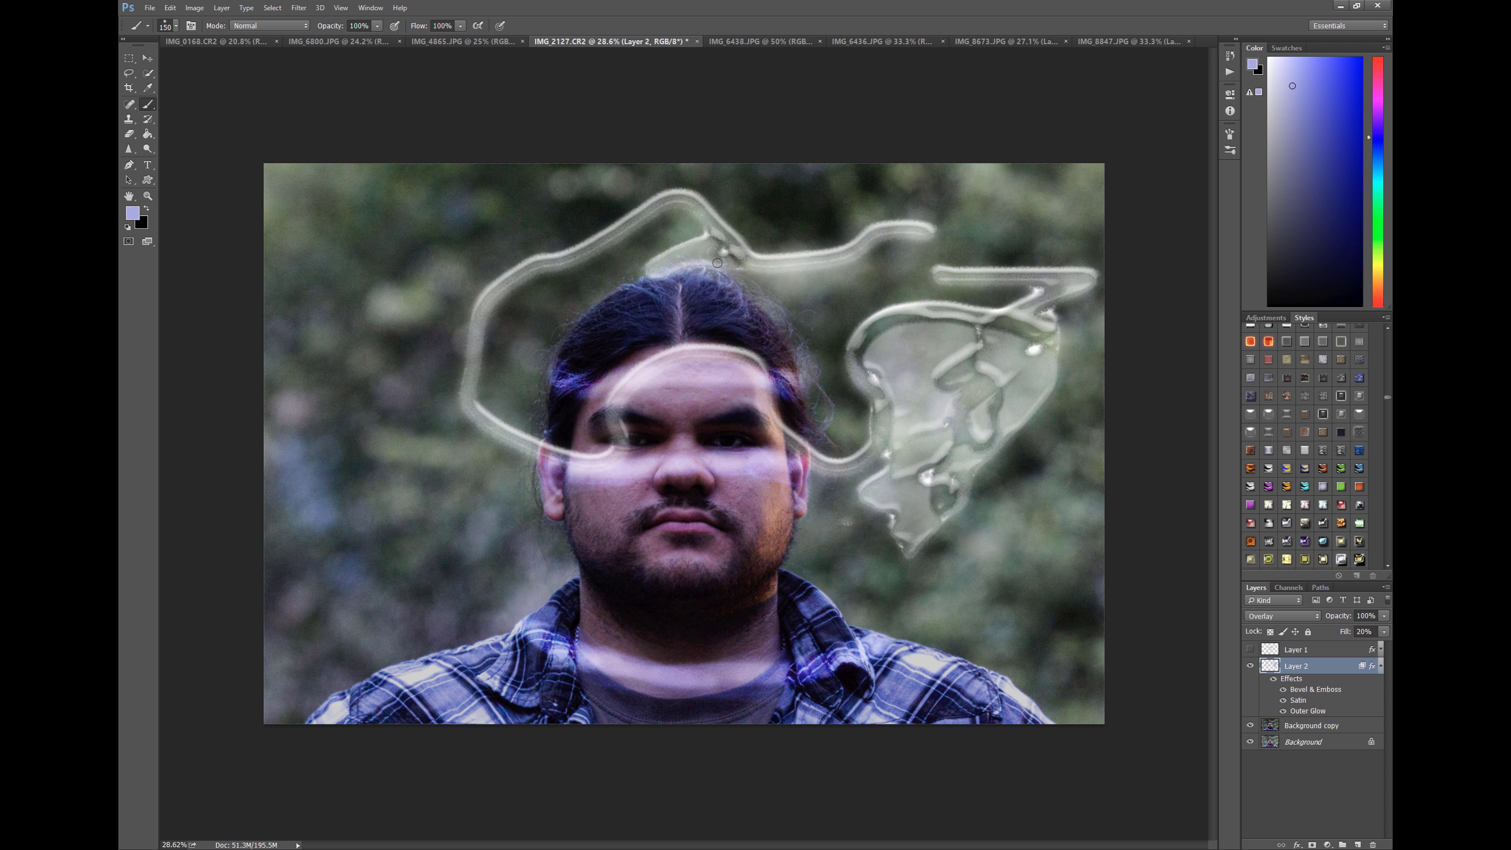